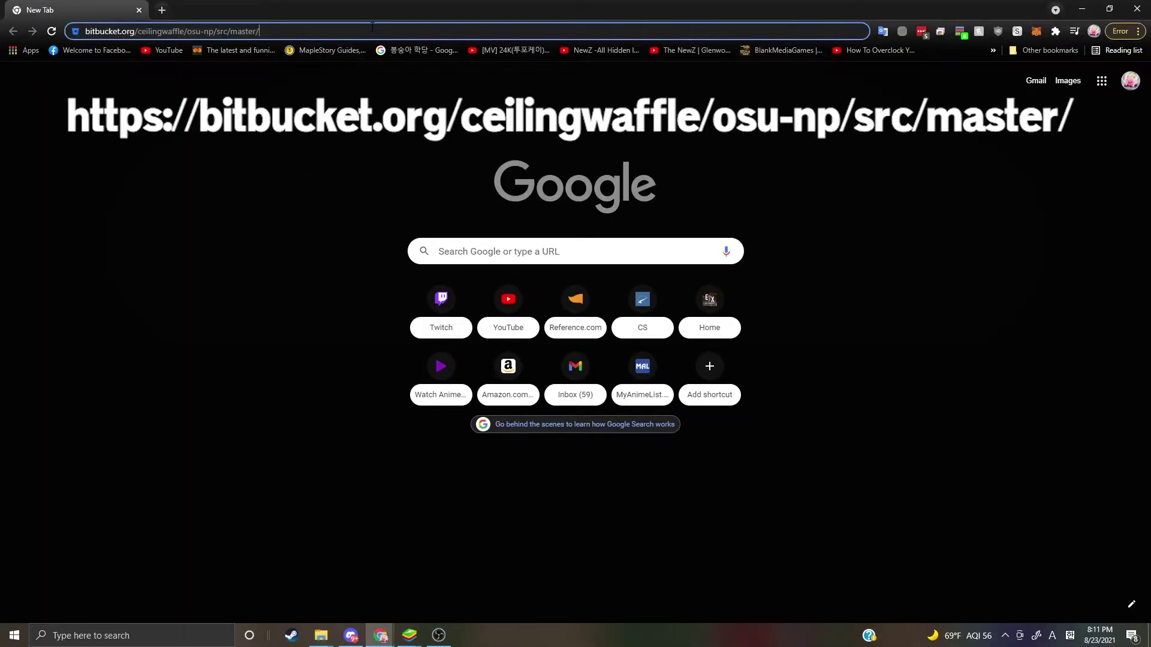
- Open the Node.js download page from the osu-np README in a new tab
key(Return)
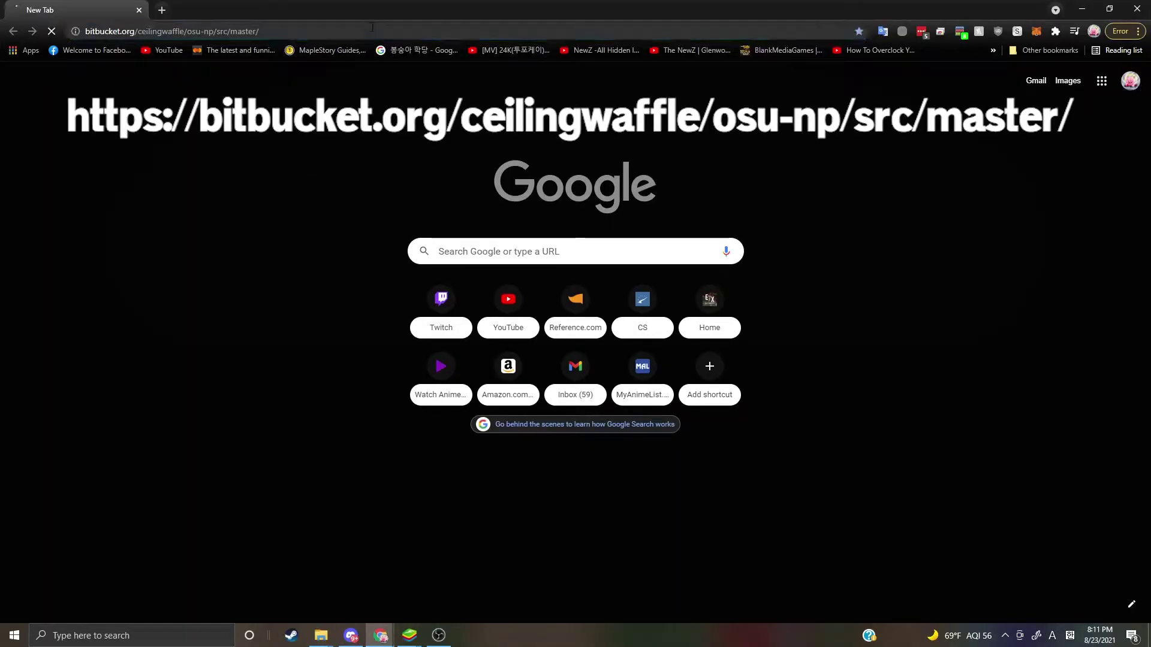
scroll(518, 331, down, 5)
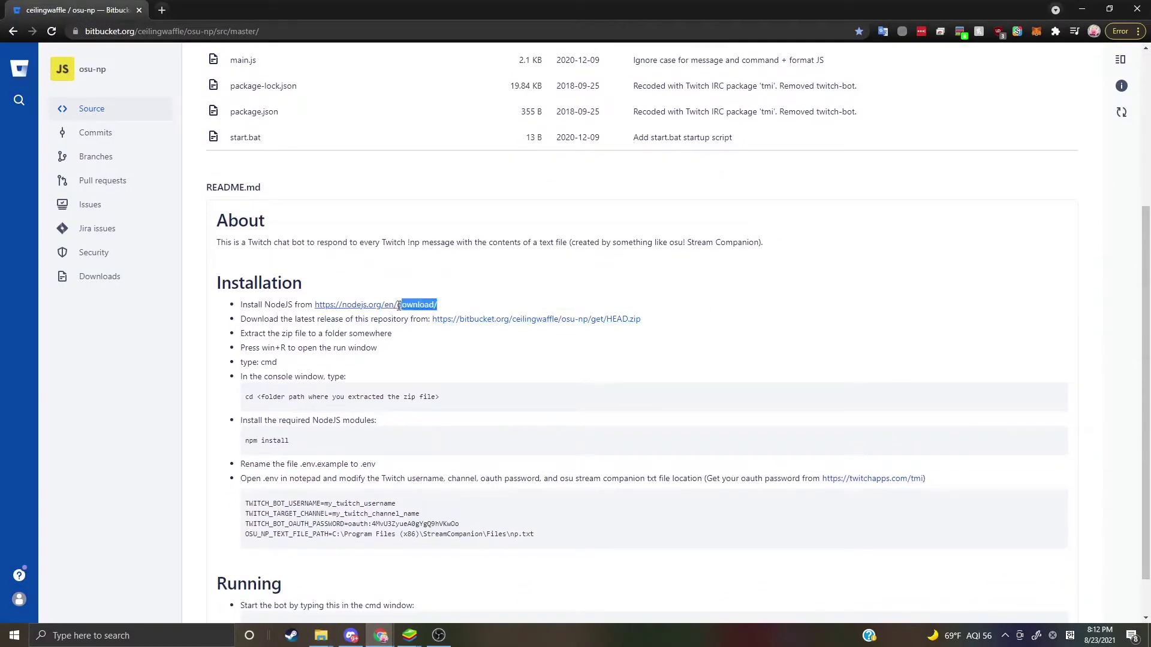
right_click(398, 306)
click(414, 305)
key(ctrl+Tab)
scroll(93, 297, up, 2)
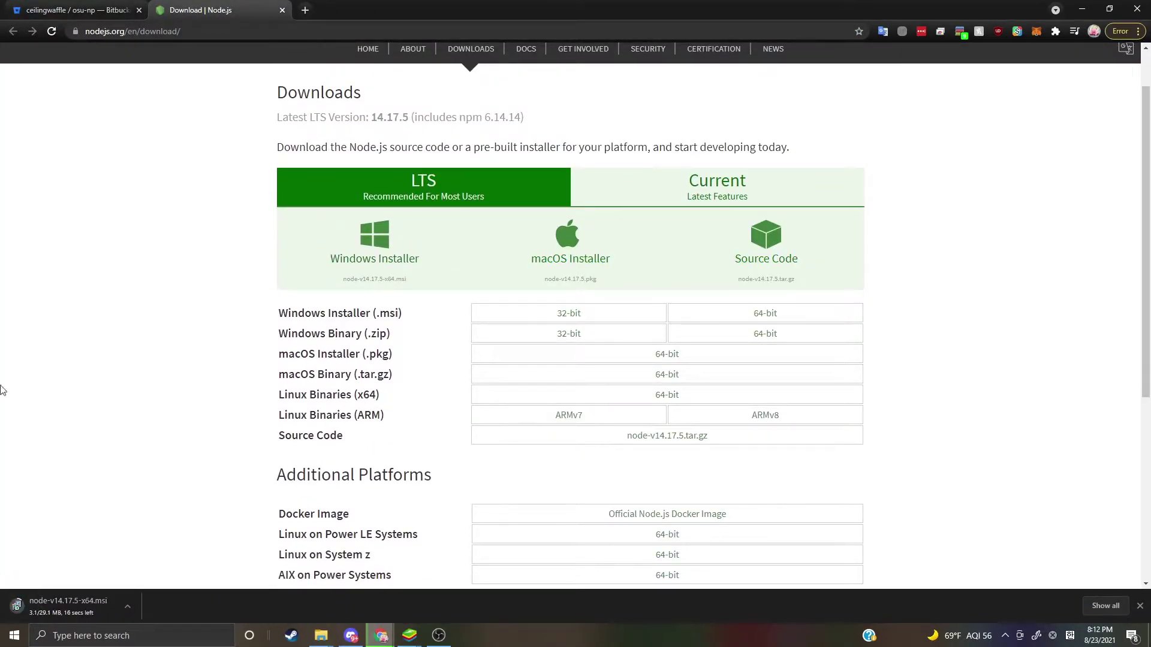
key(ctrl+shift+Tab)
- Download the osu-np repository HEAD.zip from Bitbucket
scroll(827, 313, down, 2)
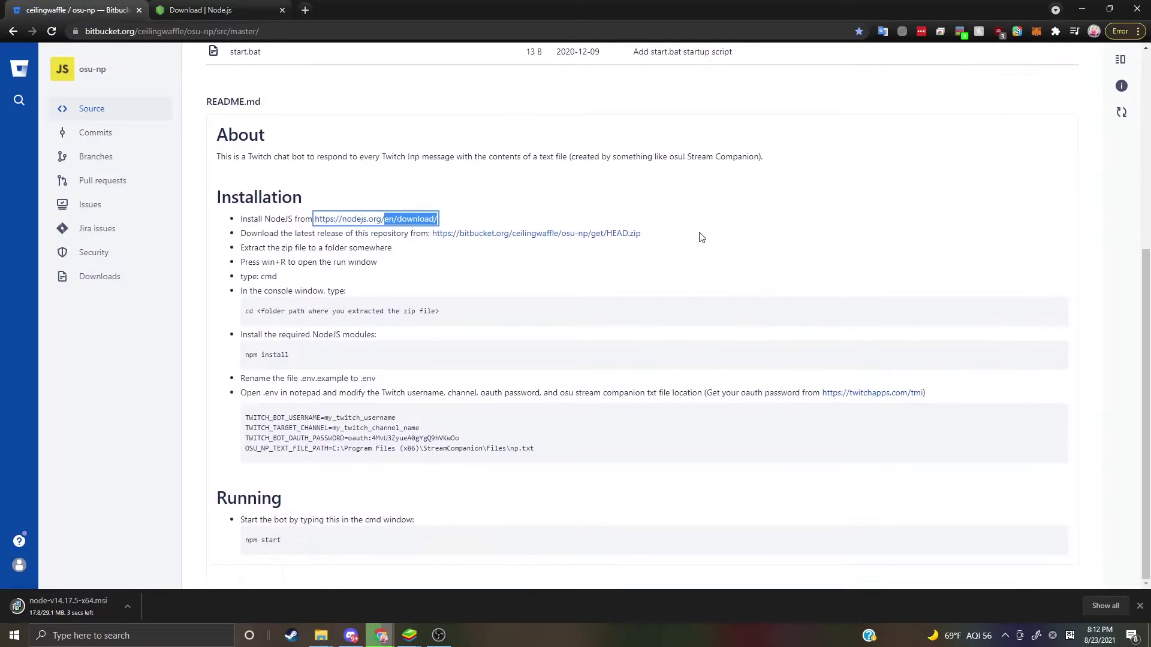
right_click(525, 226)
click(557, 236)
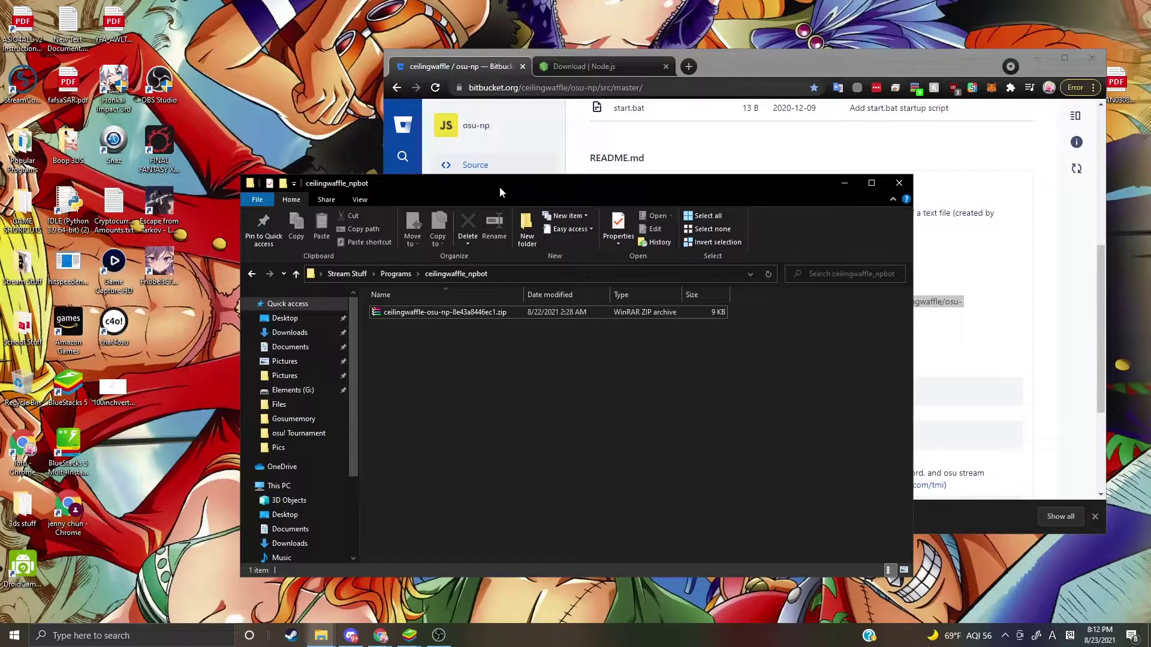
drag(500, 190, 315, 166)
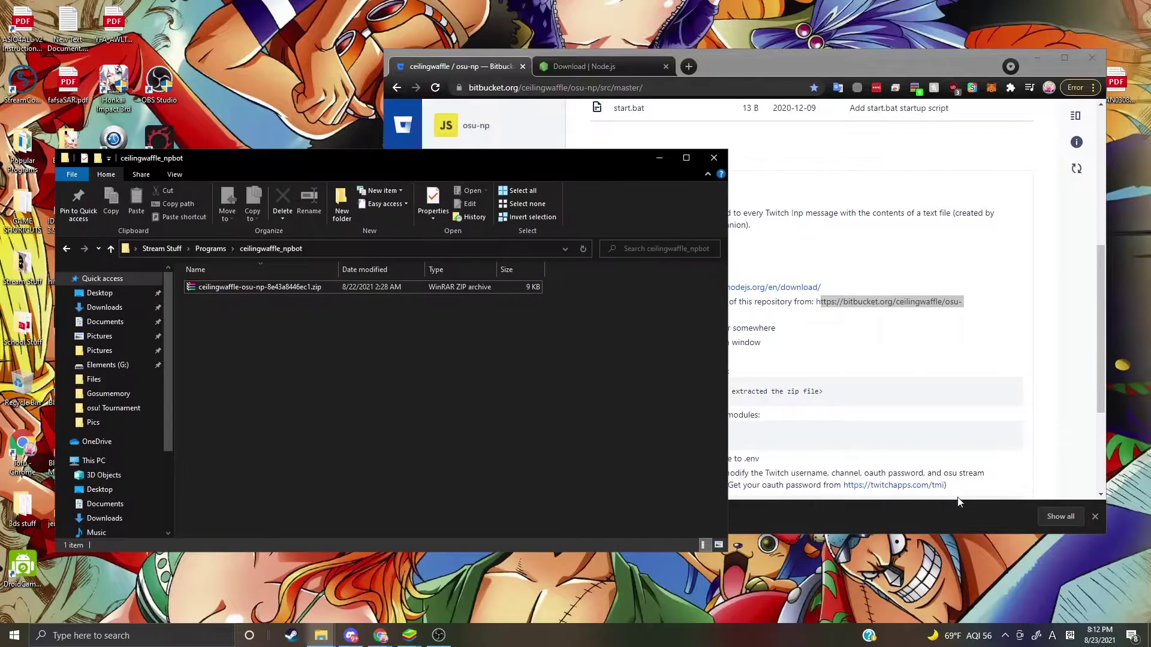
click(1045, 443)
- Extract the downloaded zip into its own folder and launch the Node.js installer
right_click(286, 283)
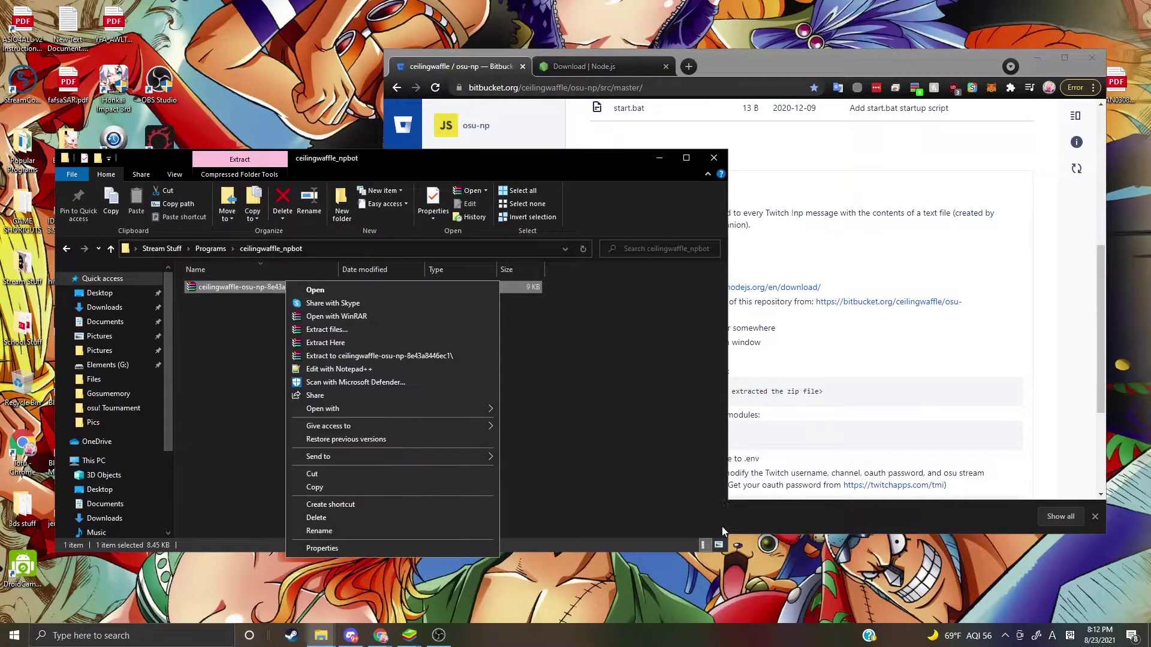
click(367, 355)
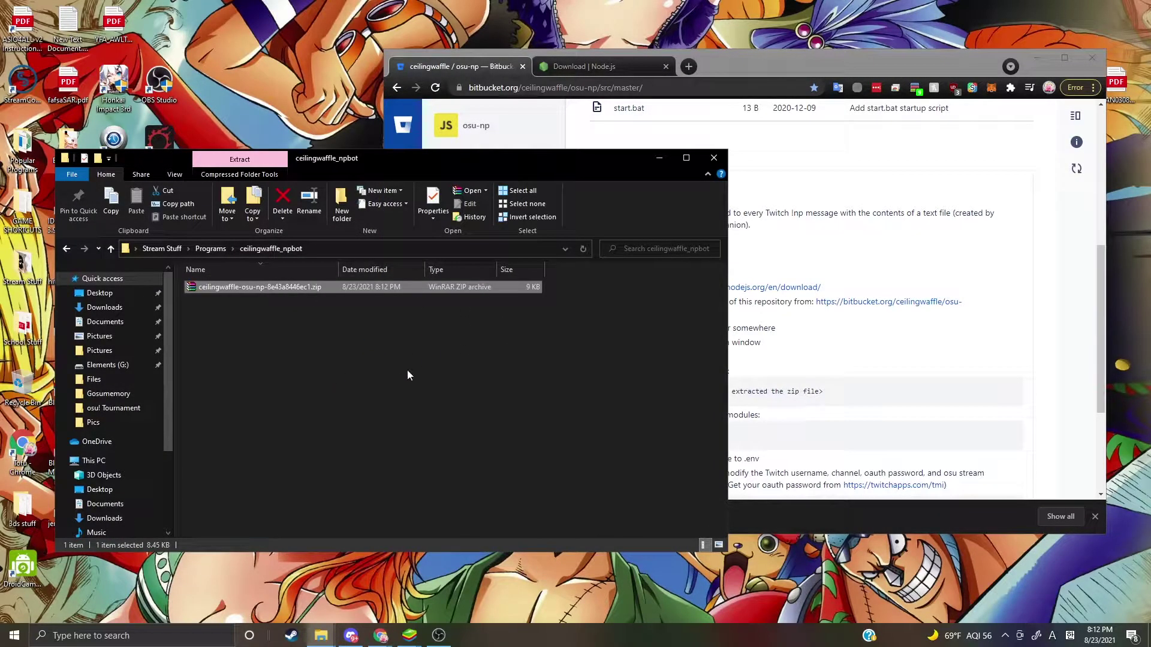
click(871, 509)
- Install Node.js with default features to C:\Program Files\nodejs\, skipping native module tools
click(636, 411)
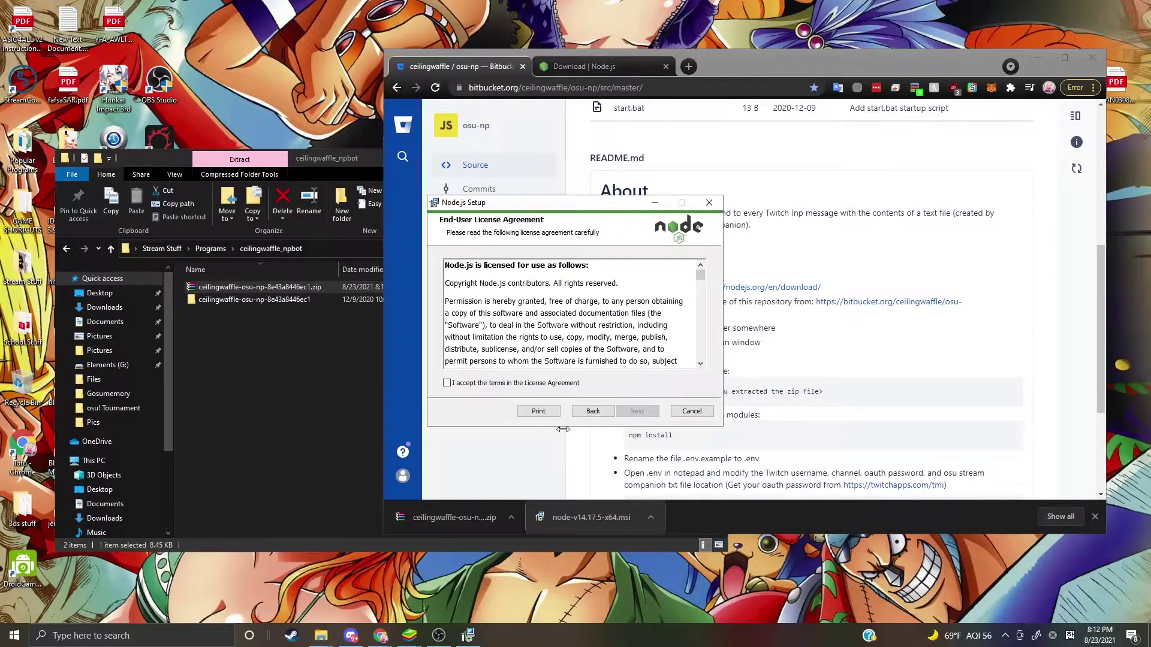
click(635, 411)
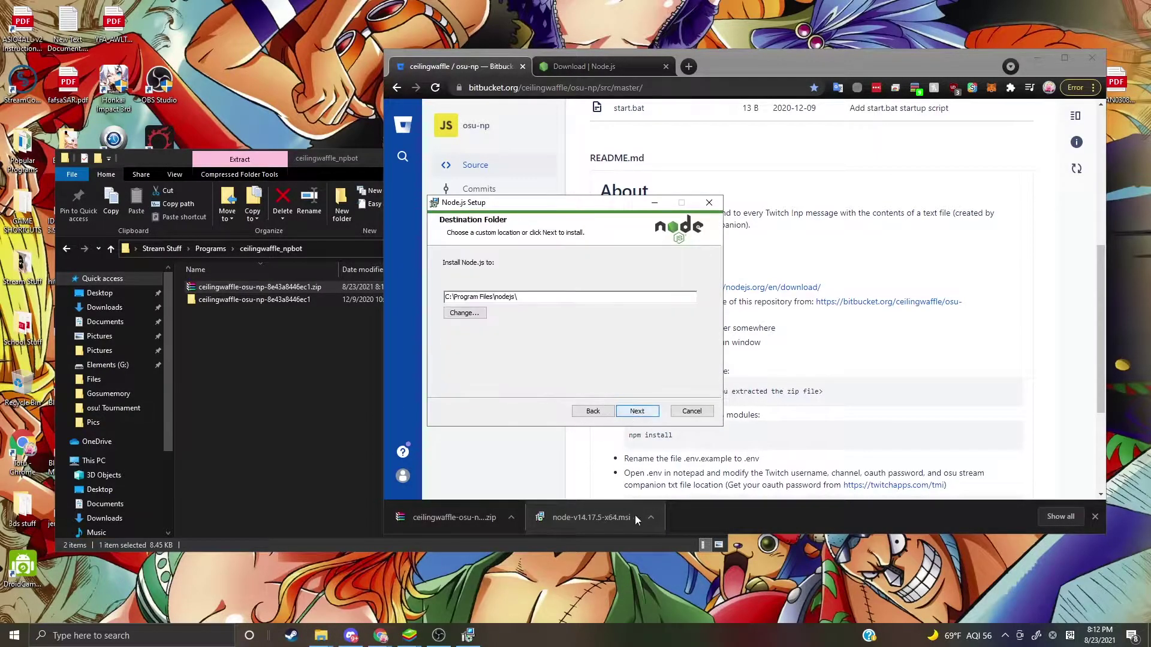
click(637, 411)
click(653, 413)
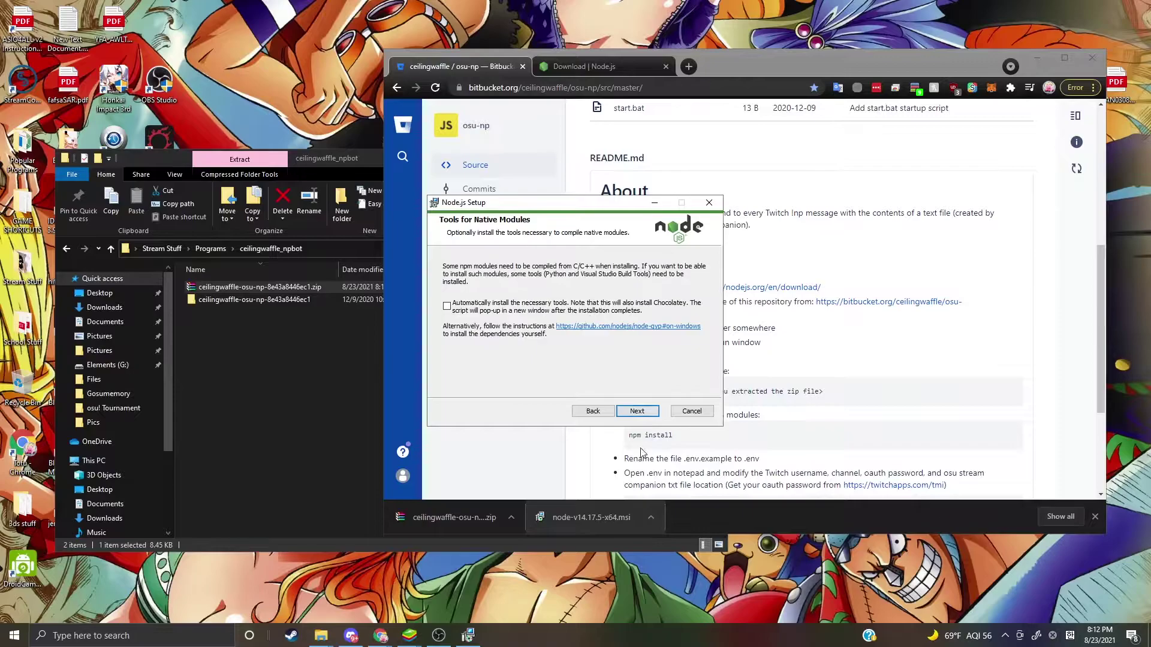
click(646, 418)
click(638, 411)
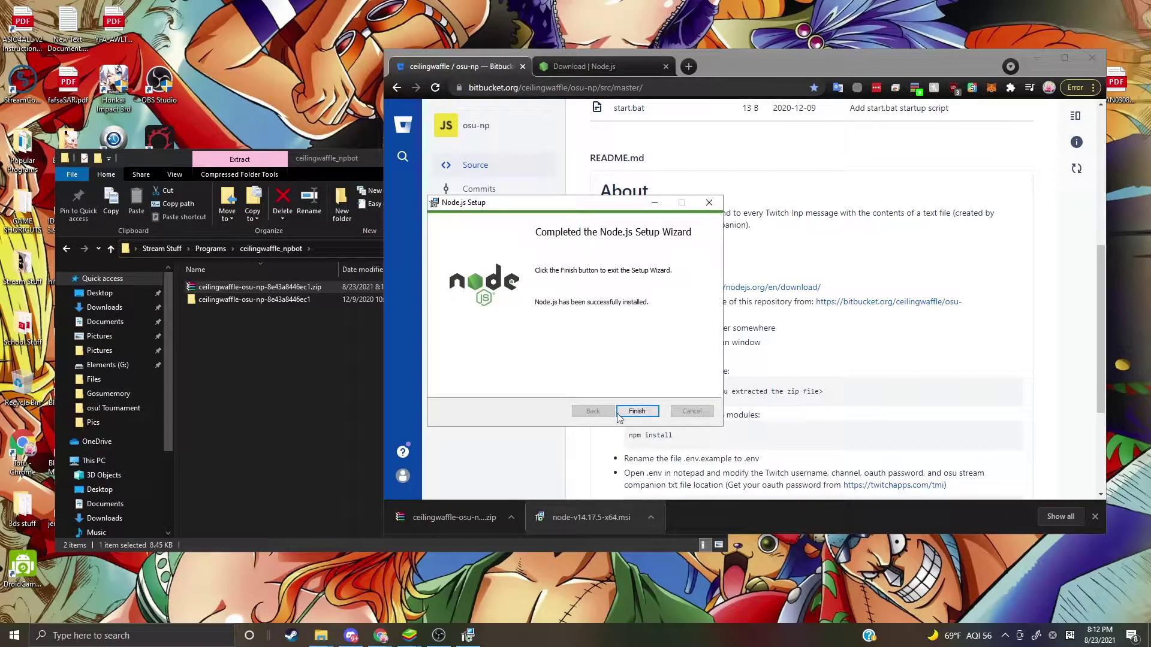
click(619, 414)
right_click(276, 299)
- Rename the extracted folder to npbot and .env.example to .env
click(339, 548)
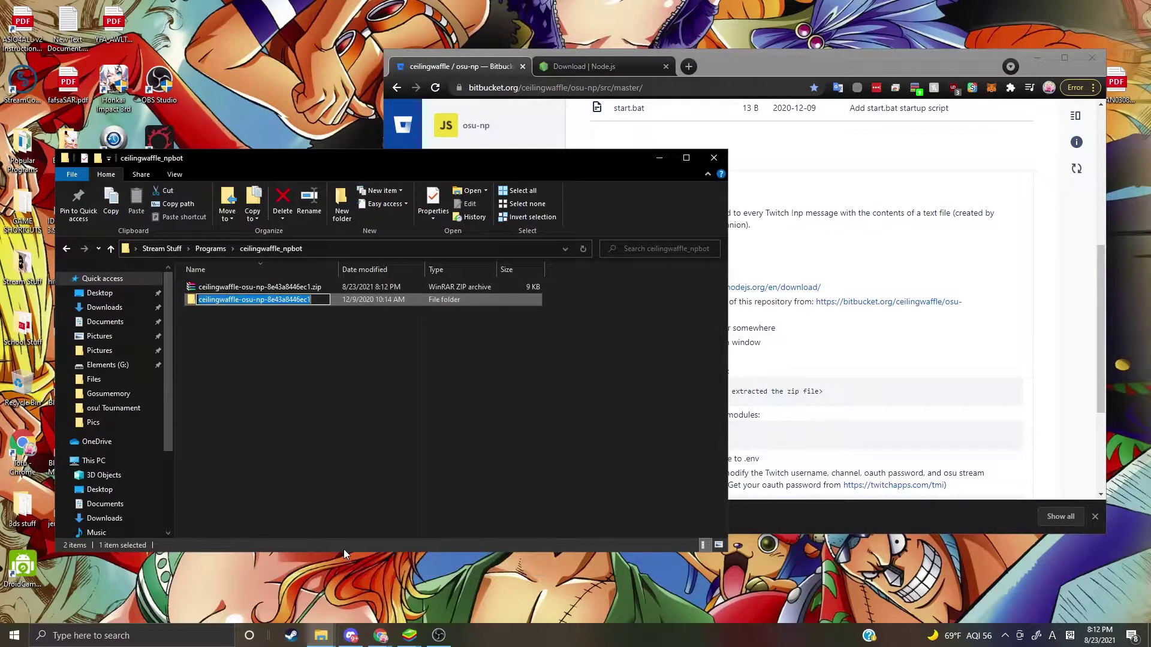
key(Return)
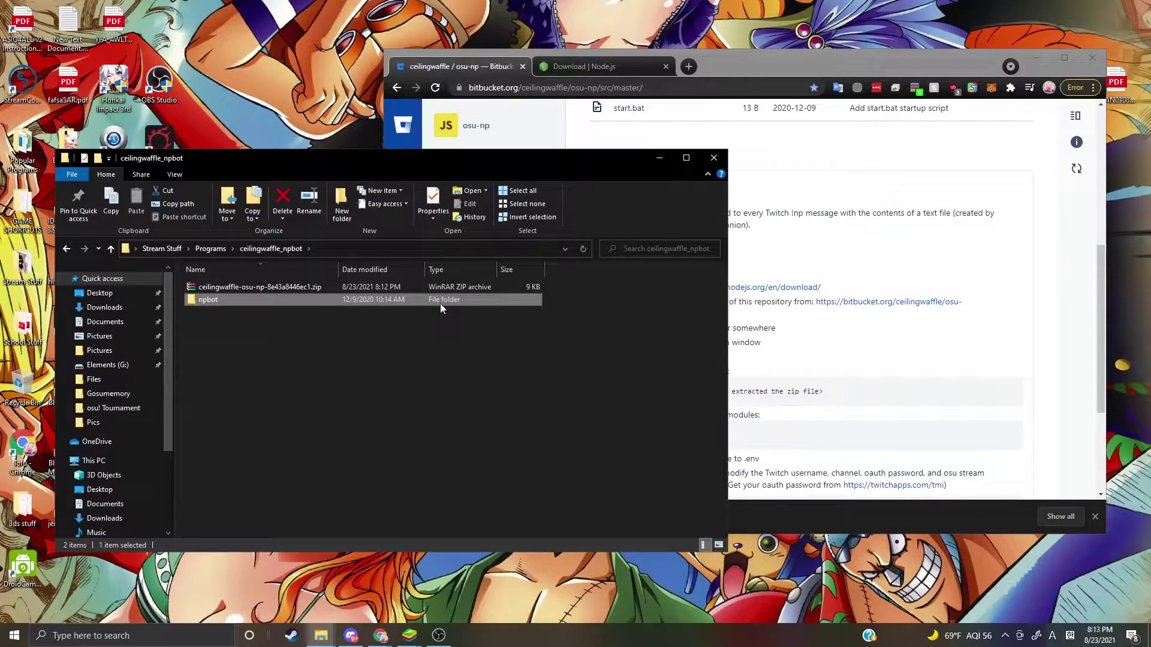
double_click(440, 303)
right_click(302, 287)
click(324, 528)
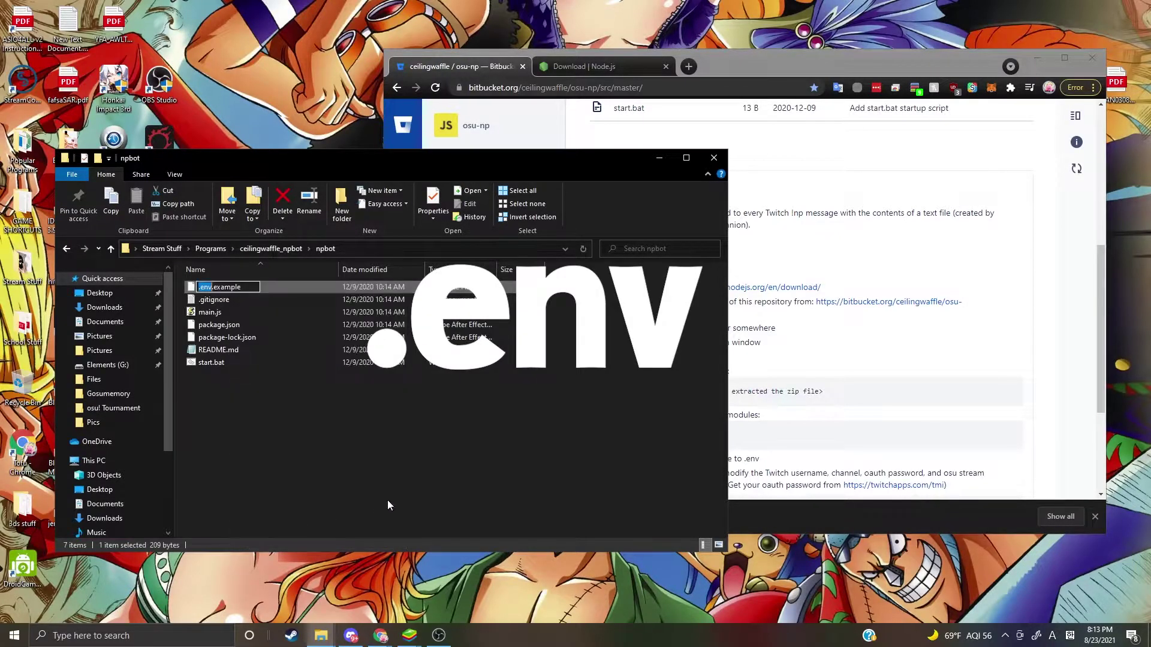
- Open Command Prompt and cd into the copied npbot folder path
click(213, 640)
text(cmd)
click(44, 323)
text(cd)
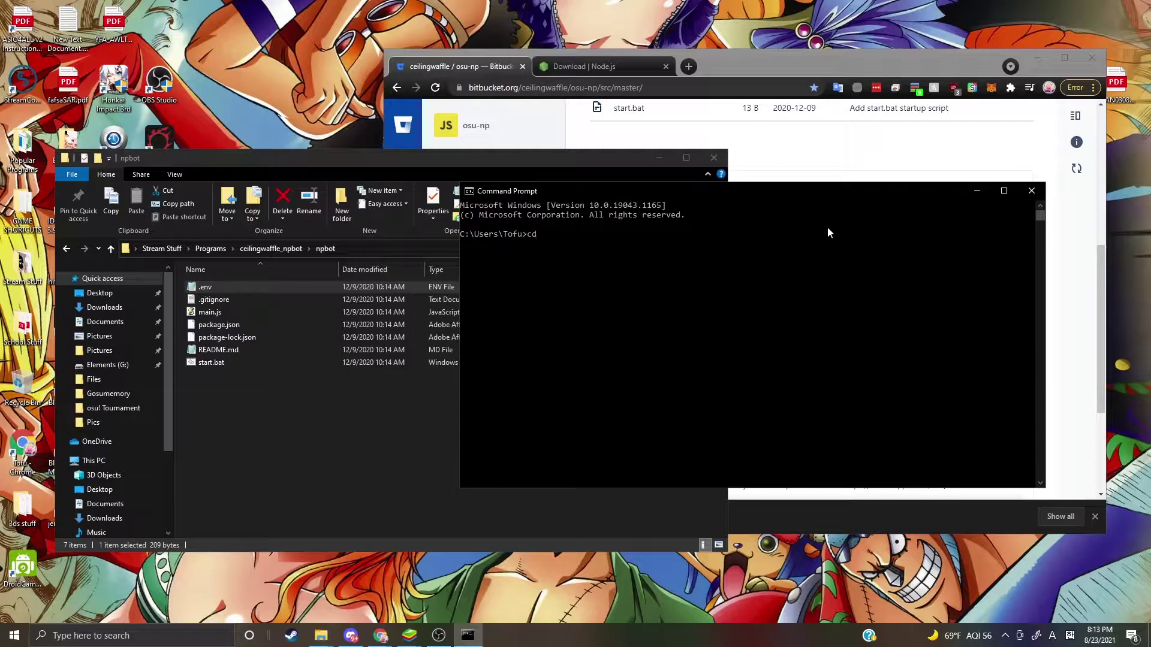
click(304, 427)
click(372, 250)
key(super+c)
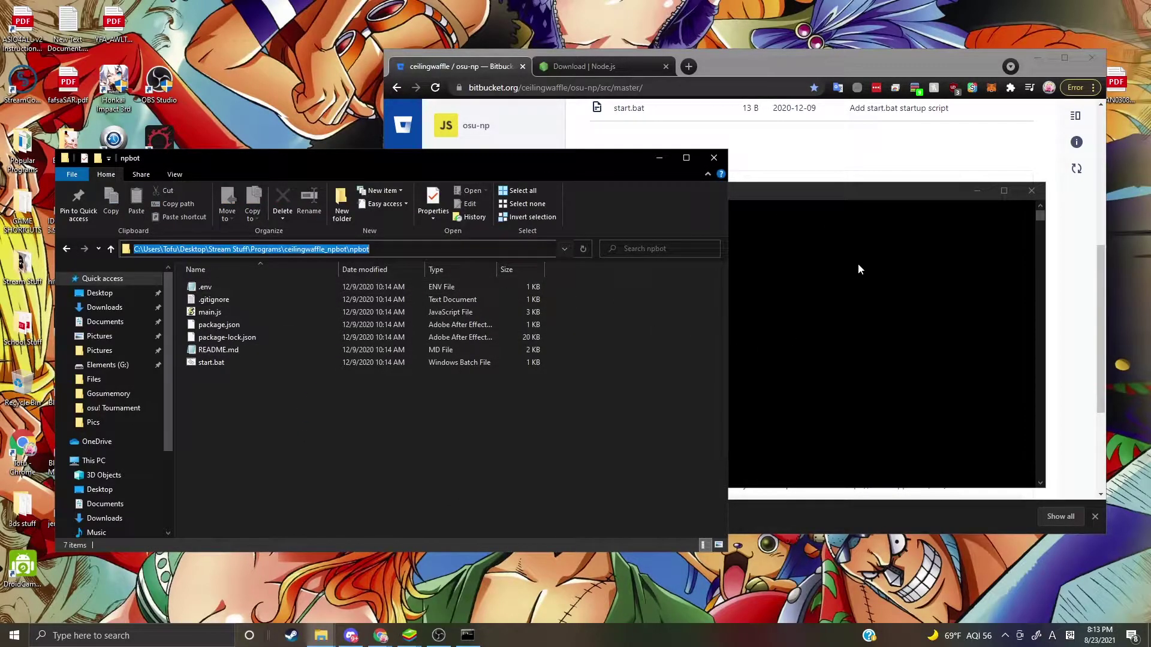
click(859, 264)
right_click(647, 239)
key(Return)
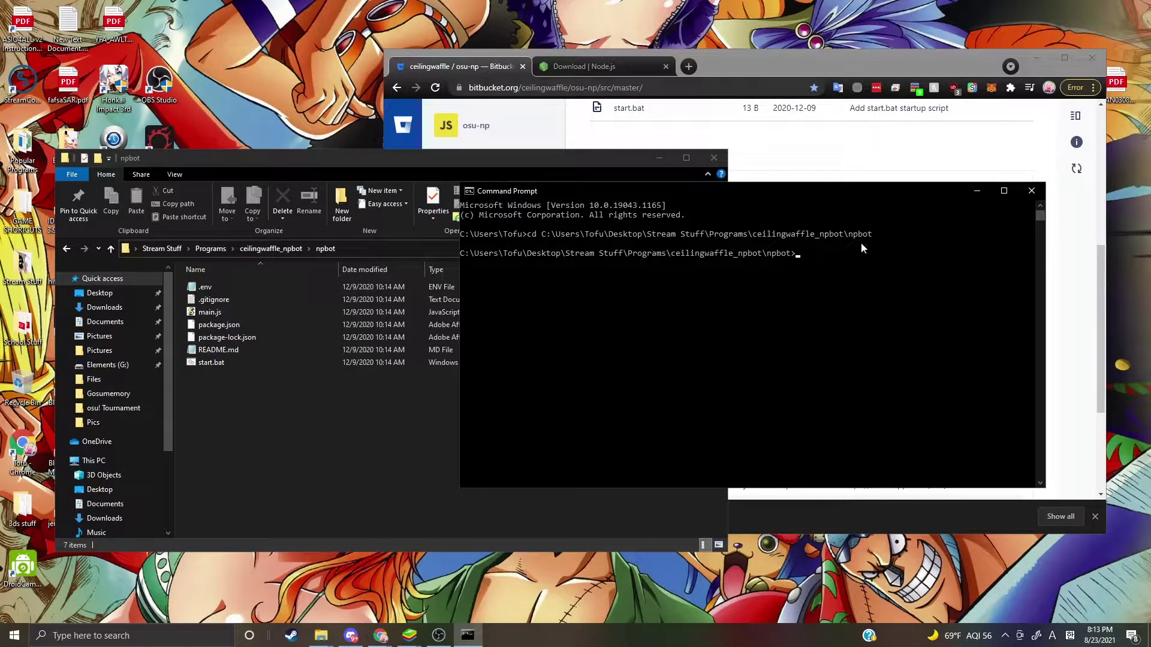
- Run npm install to add the bot's 79 packages, then close the console
text(npm s)
text(nstall)
key(Return)
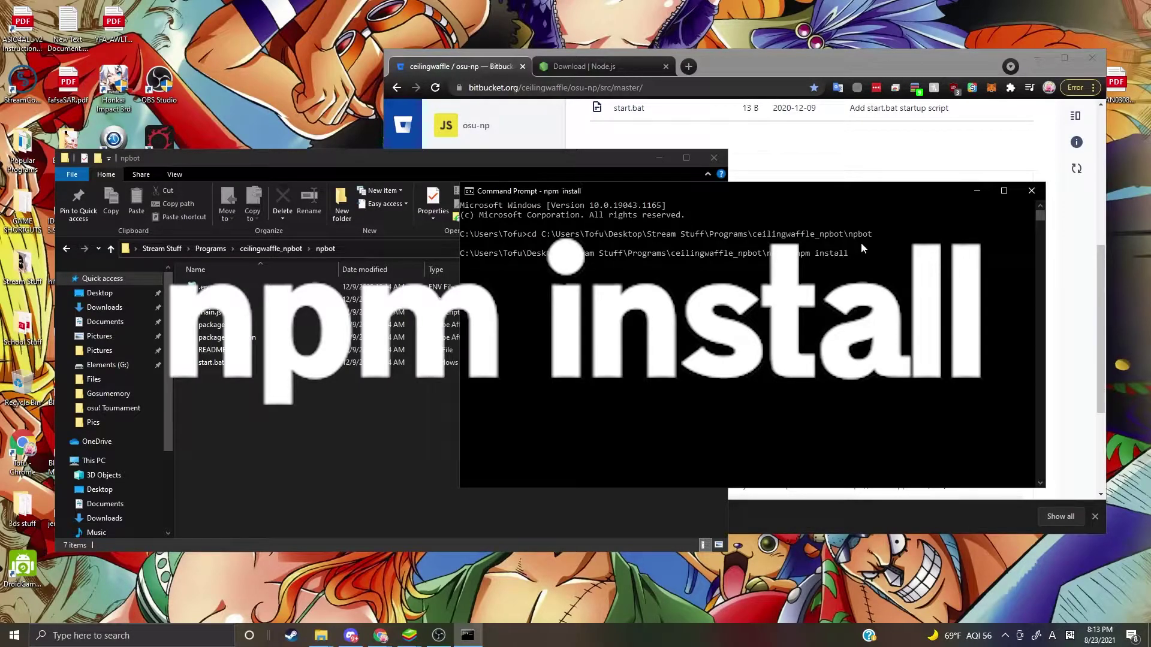
click(1032, 191)
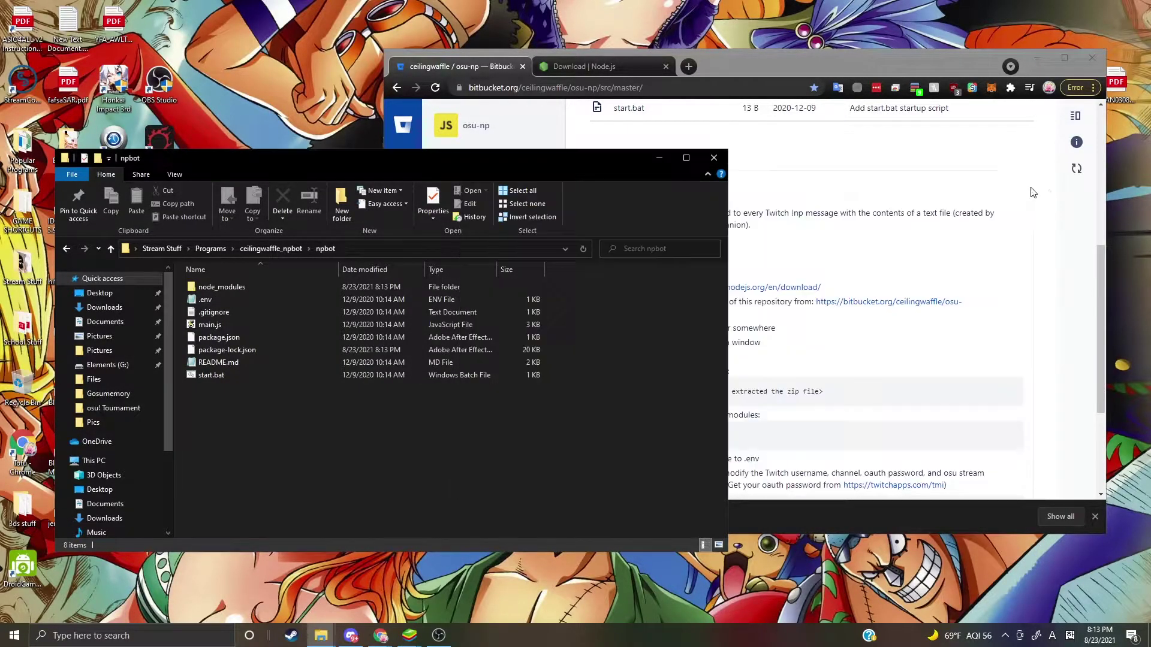
- Open .env in Notepad and enter the Twitch account name for bot username and target channel
double_click(246, 300)
drag(334, 56, 372, 87)
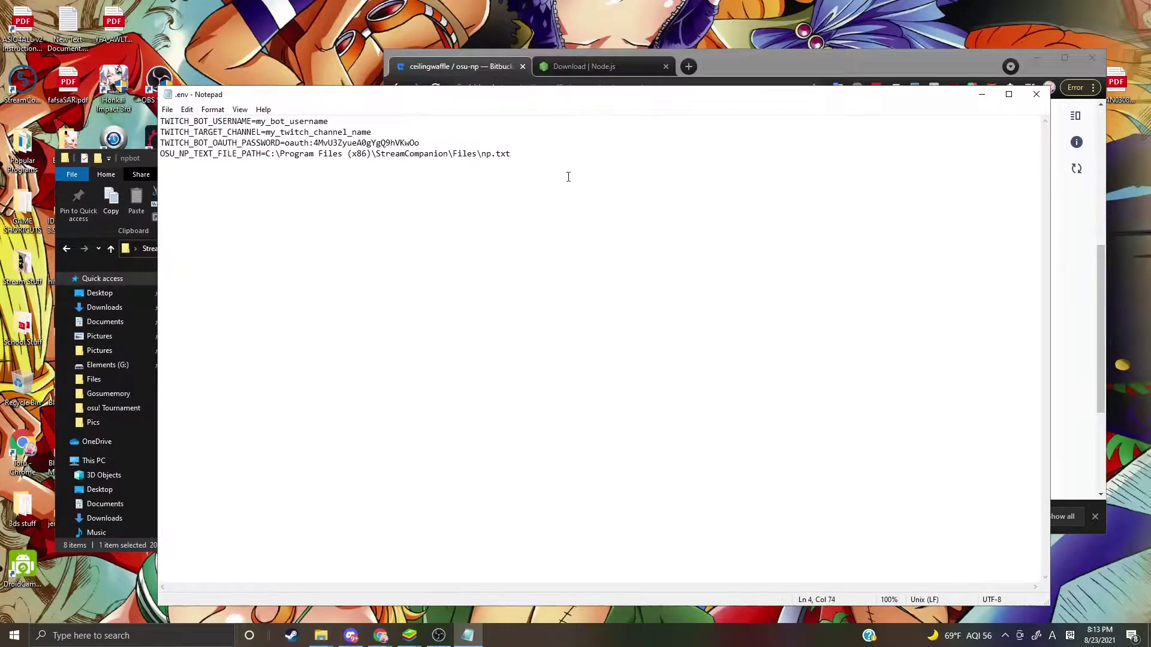
key(ctrl+a)
click(482, 234)
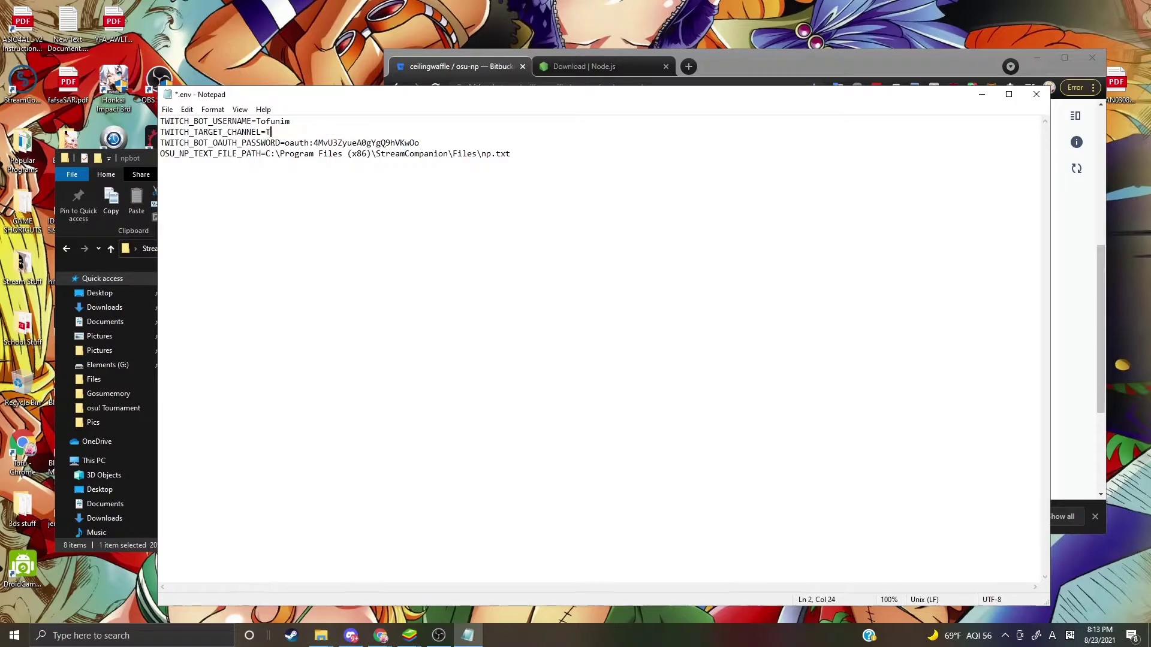
- Load twitchapps.com/tmi in a new tab to generate the bot's chat OAuth password
click(696, 68)
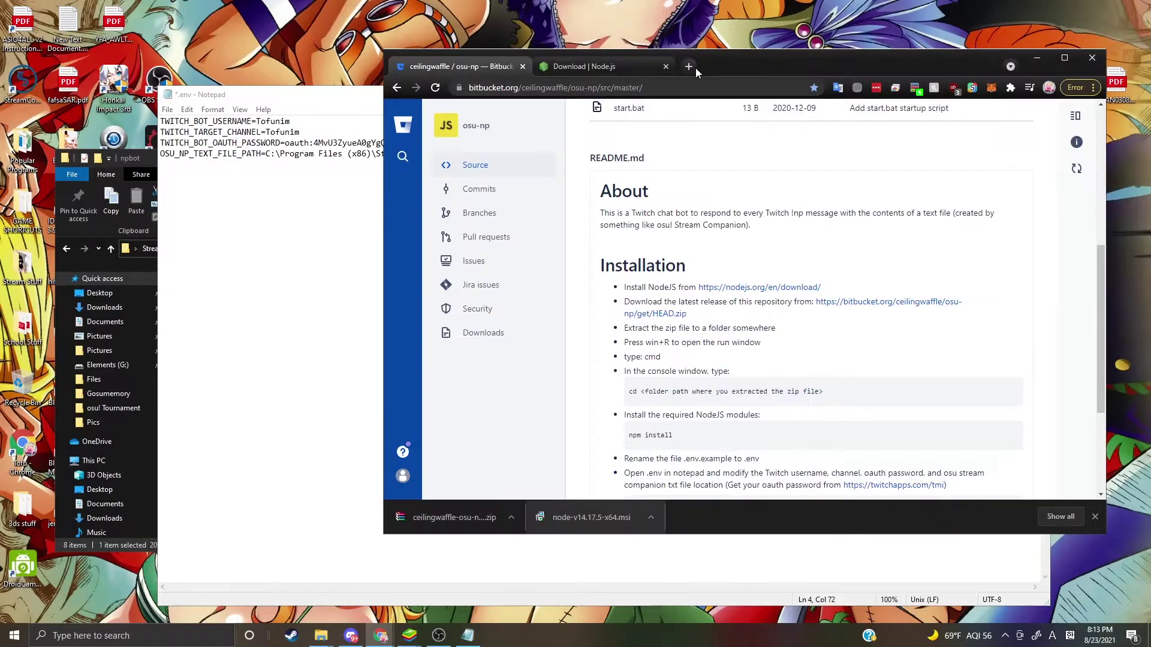
click(687, 68)
text(twitchapps.com/tm)
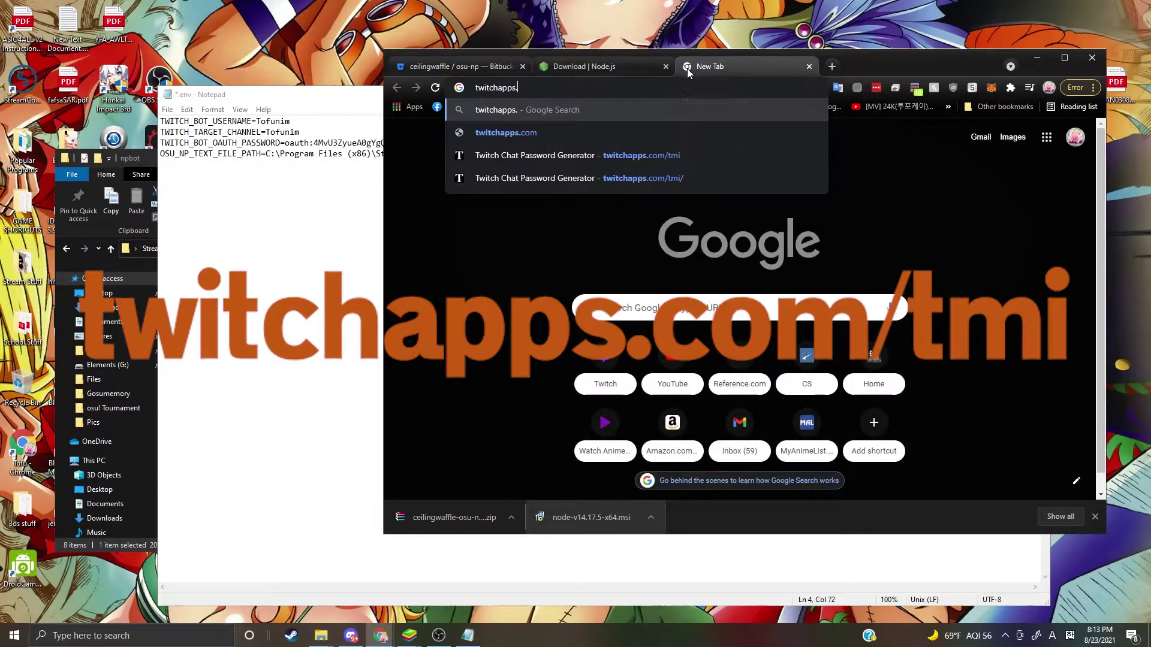
text(i)
key(Return)
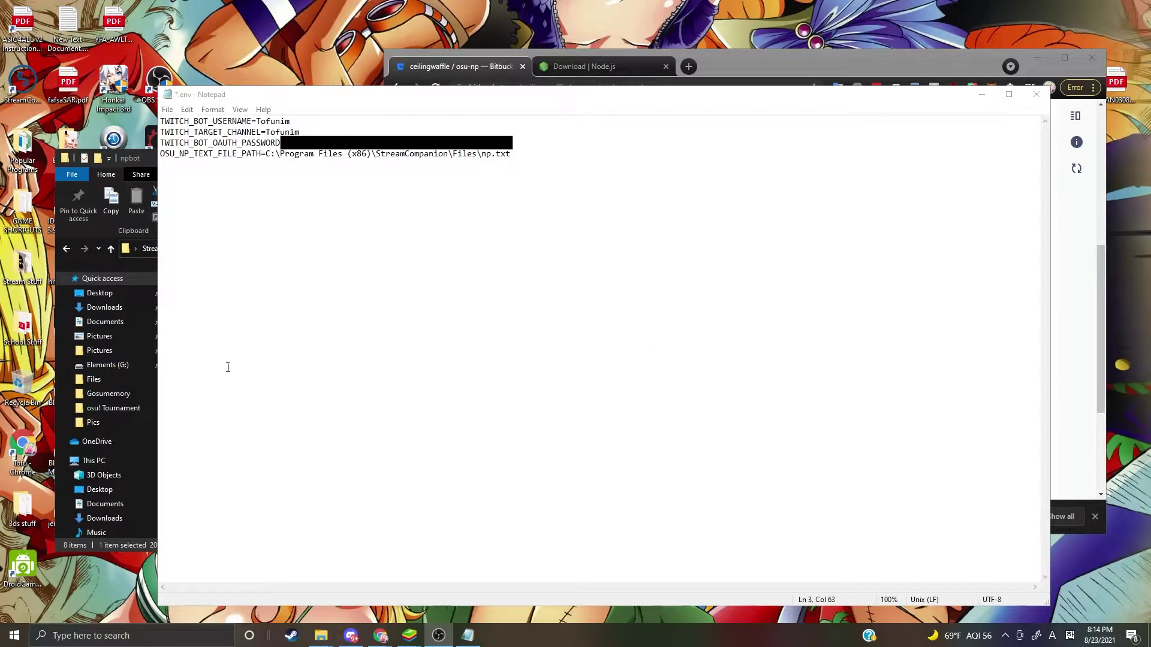
- Open C:\Program Files (x86)\StreamCompanion\Files via Windows search and make the window taller
click(218, 623)
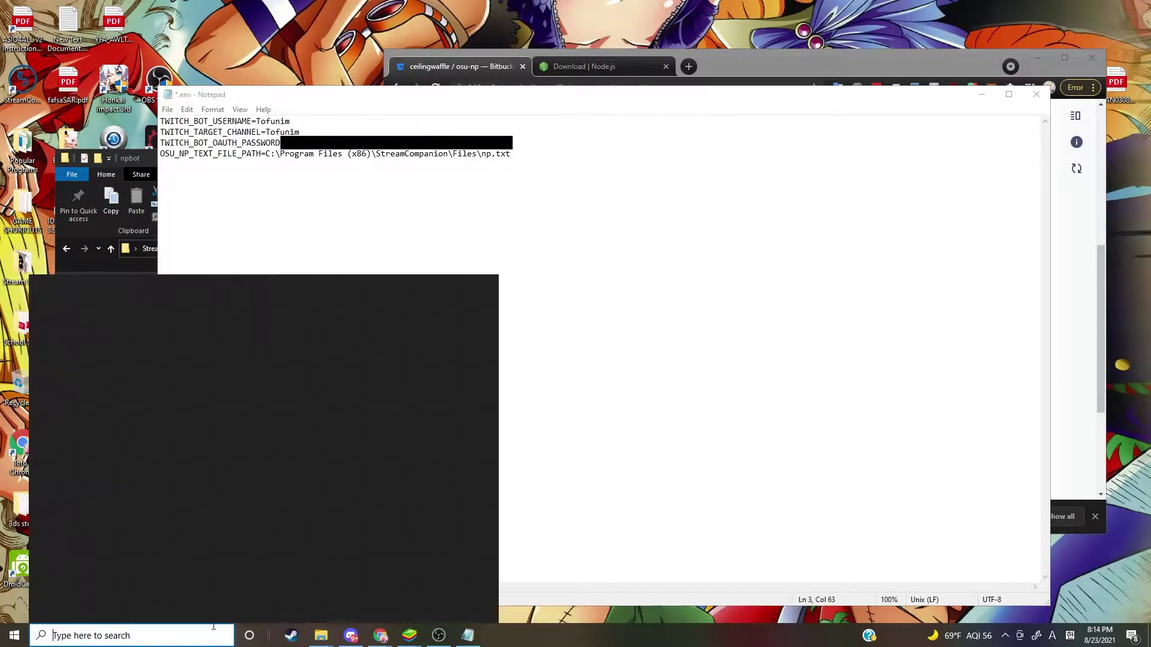
double_click(543, 273)
drag(736, 139, 736, 133)
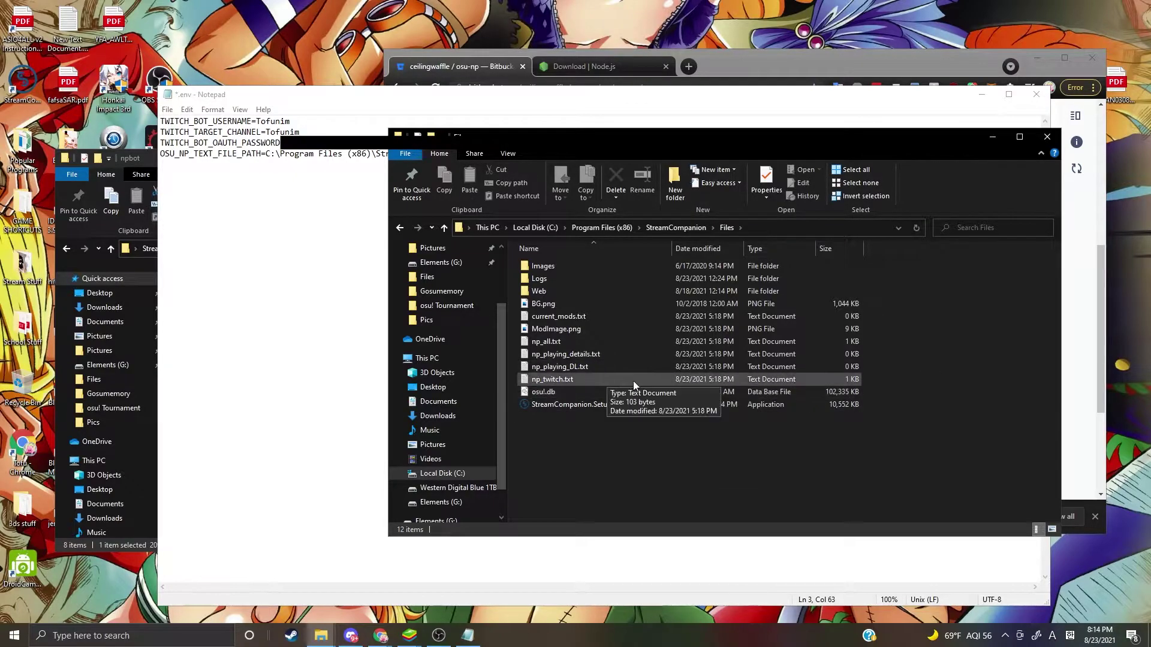
- View the now-playing text in np_twitch.txt, close it, and run start.bat in npbot
double_click(592, 378)
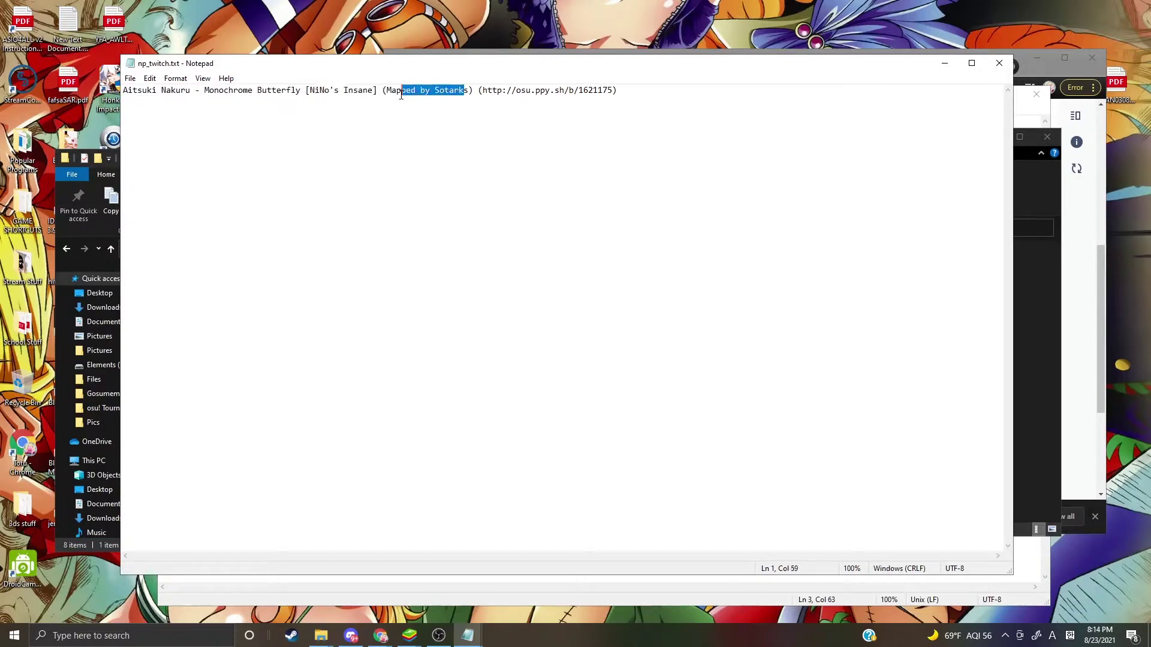
click(999, 63)
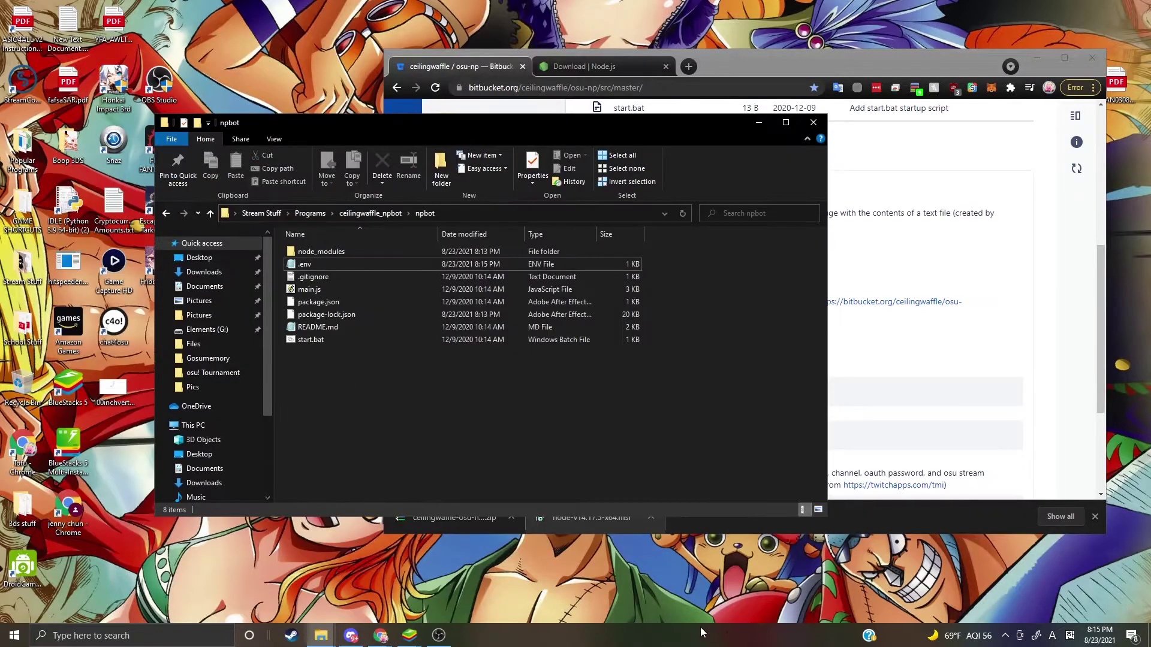
double_click(318, 339)
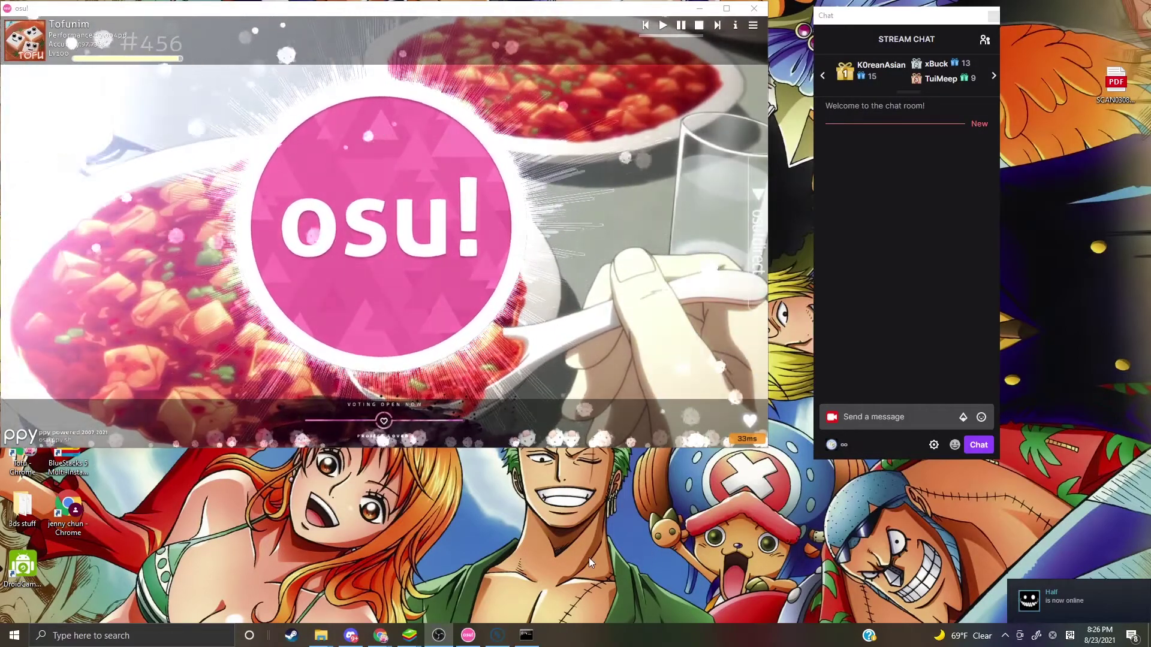
- Check the bot console and StreamCompanion, then enter song select with Feint - Fall Away picked
click(527, 636)
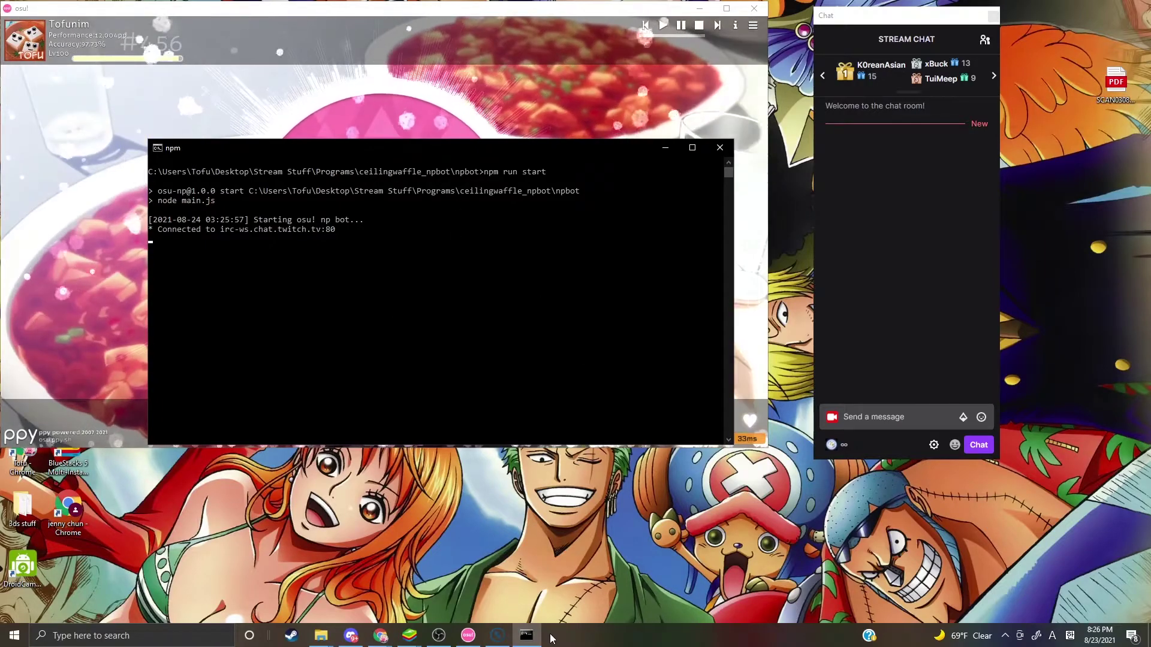
click(498, 635)
drag(407, 108, 617, 276)
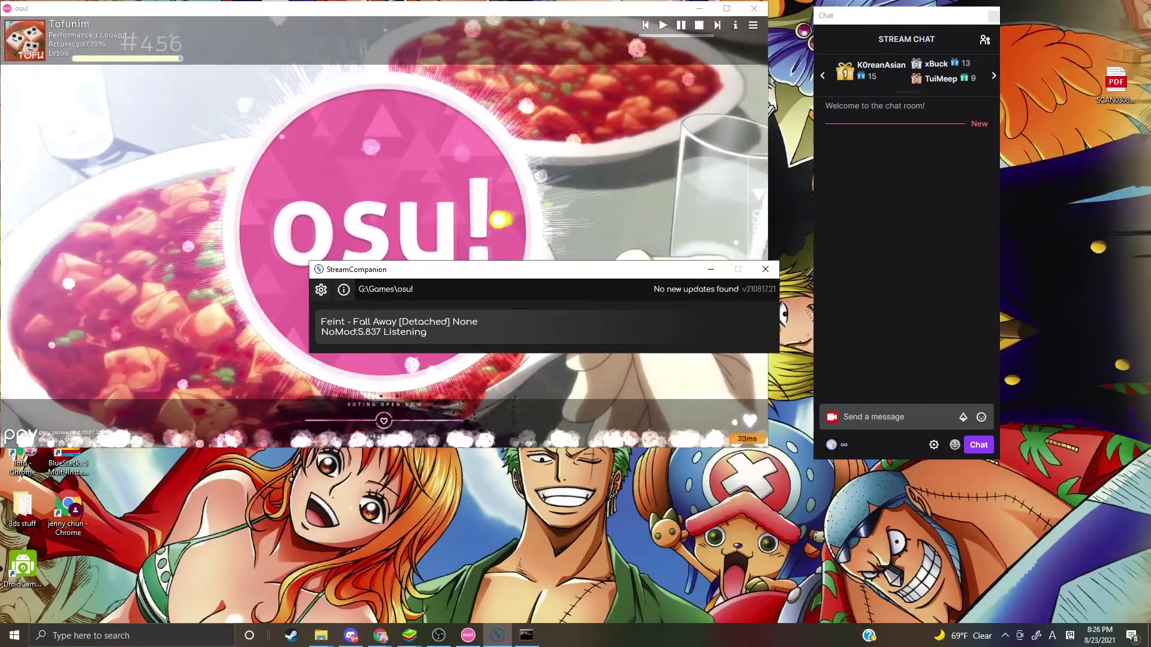
click(497, 635)
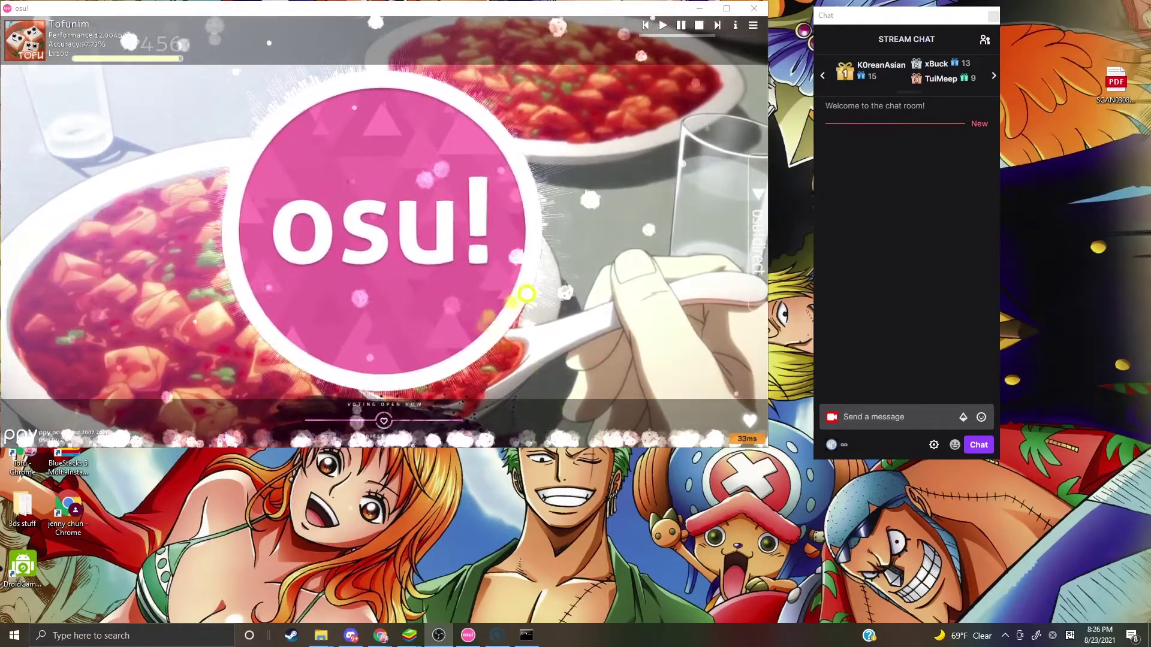
click(526, 294)
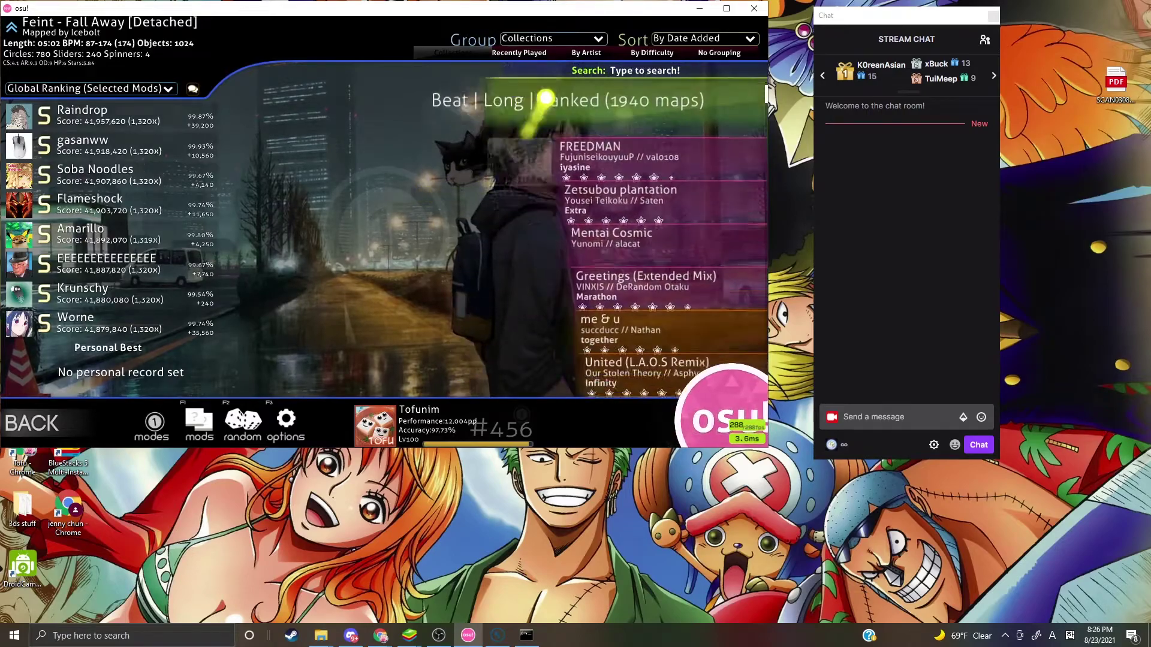
- Select the Yuuki Kairai beatmap and verify the bot's posted link on osu.ppy.sh
click(546, 98)
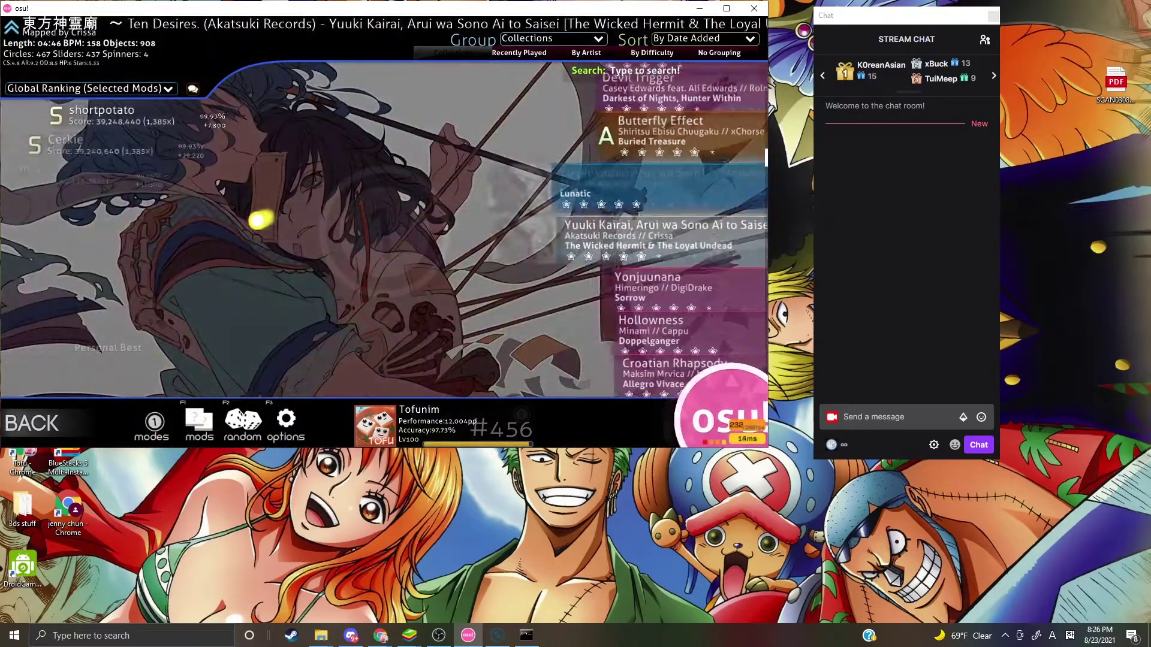
click(893, 416)
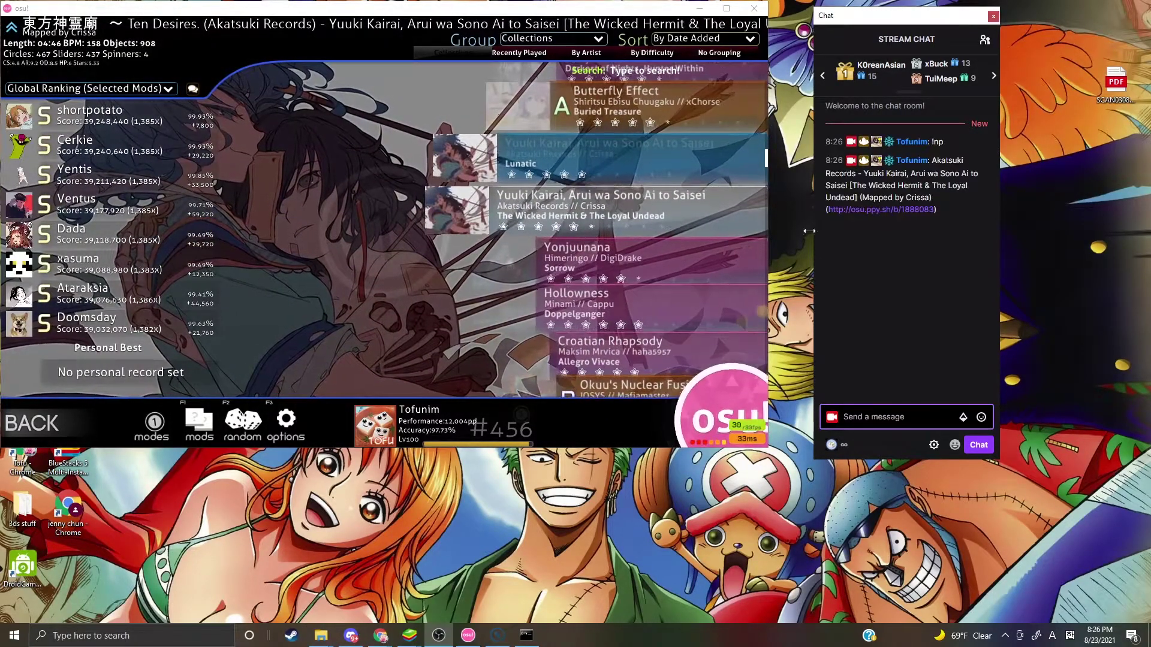
click(906, 211)
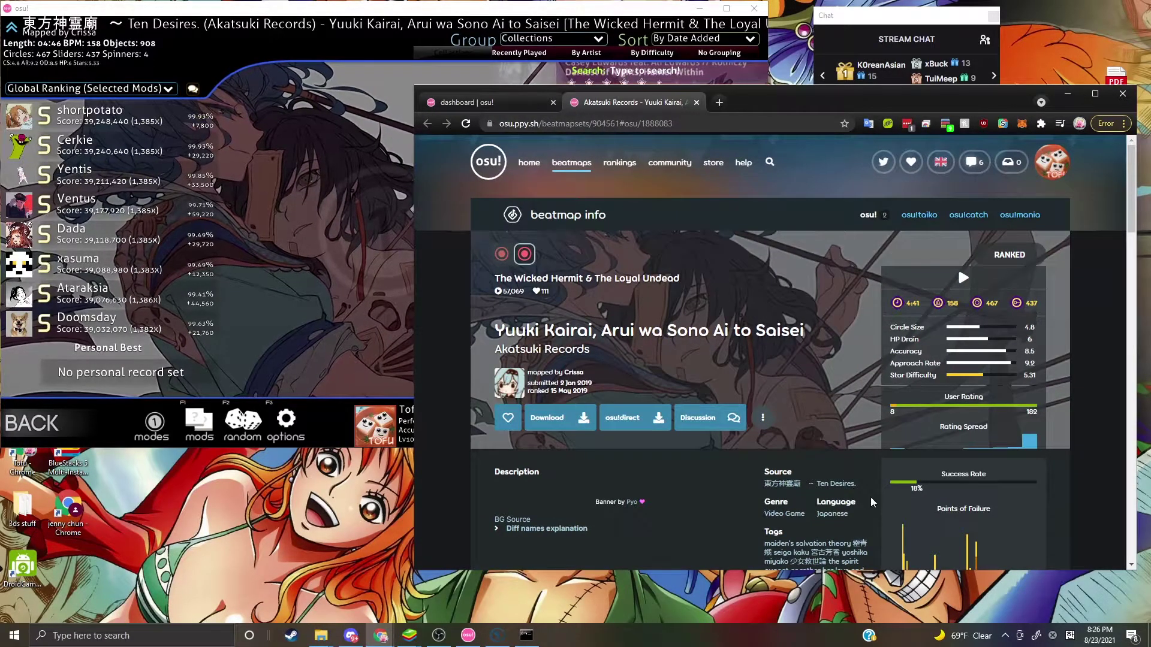
key(alt+F4)
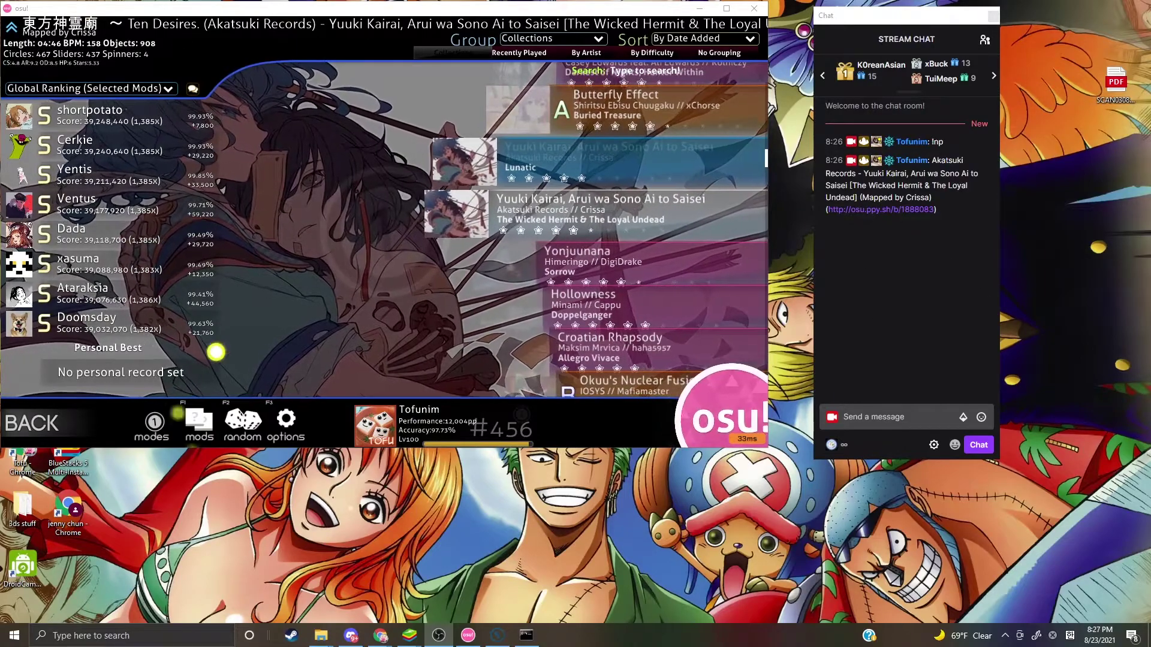
- Pick a random x.U. beatmap, request !np, and open the posted link
key(F2)
click(888, 416)
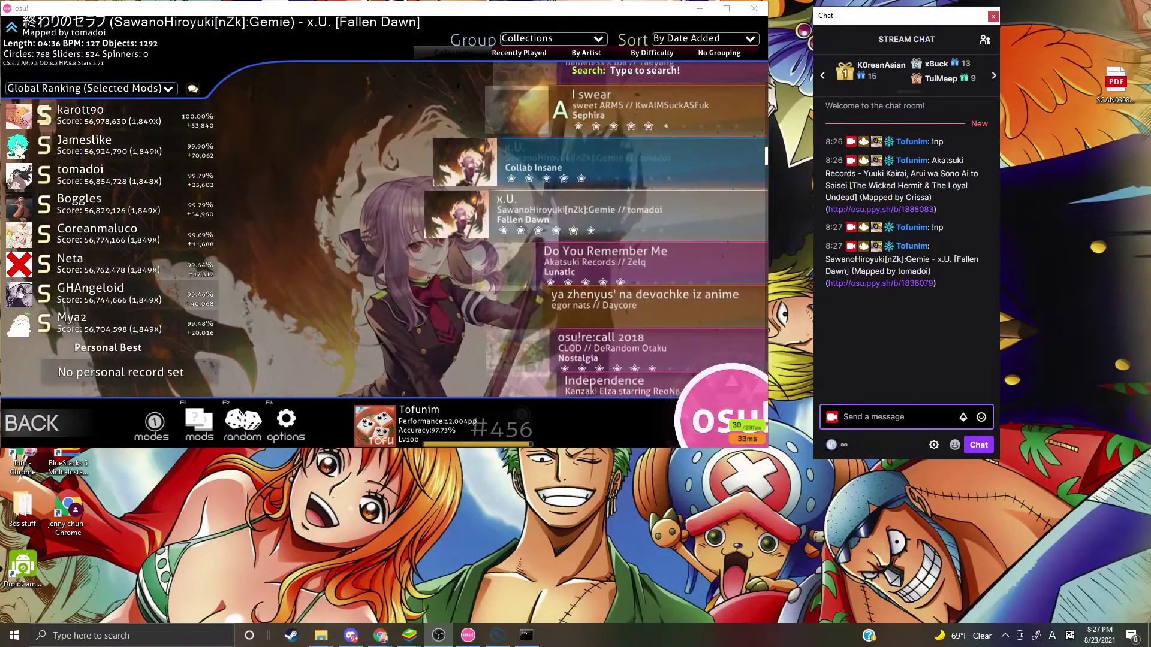
click(880, 283)
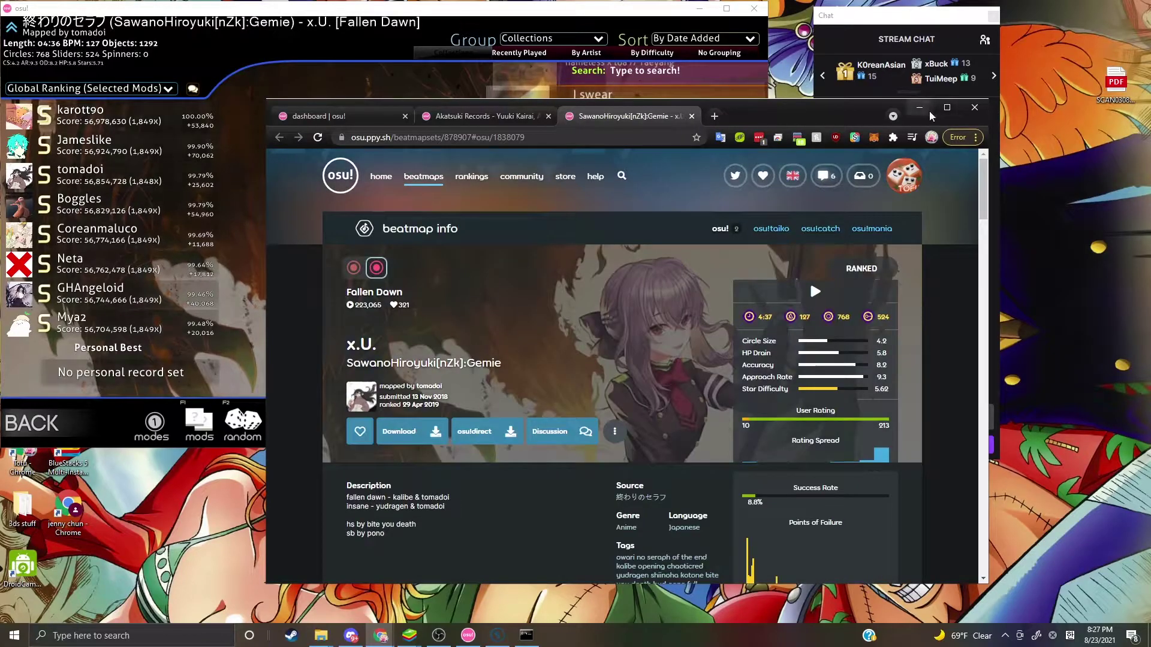
click(919, 107)
- Randomly pick Rivers In the Desert [Final Resolve], send !np, and check its link
key(F2)
click(912, 427)
text(In)
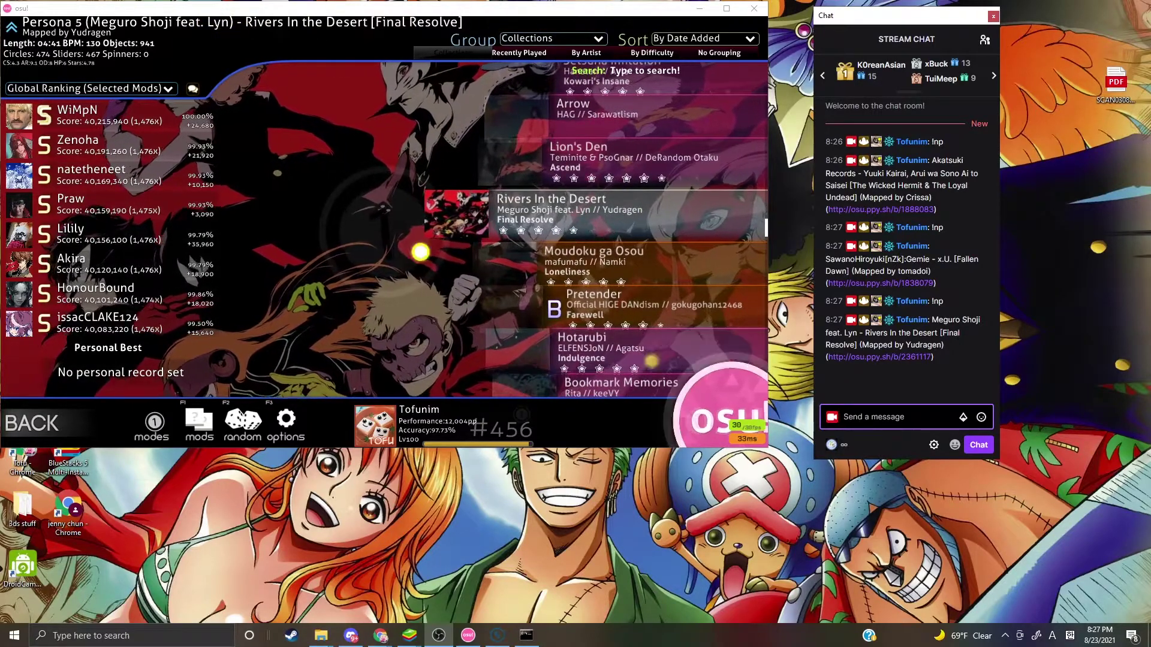
click(917, 357)
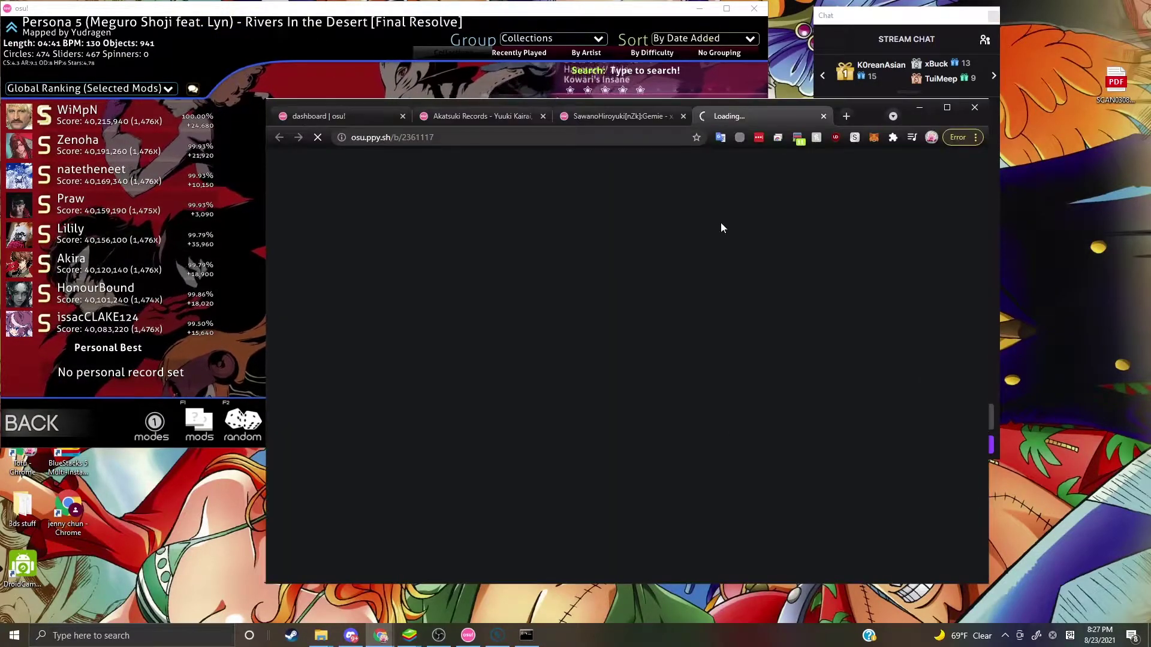
click(927, 107)
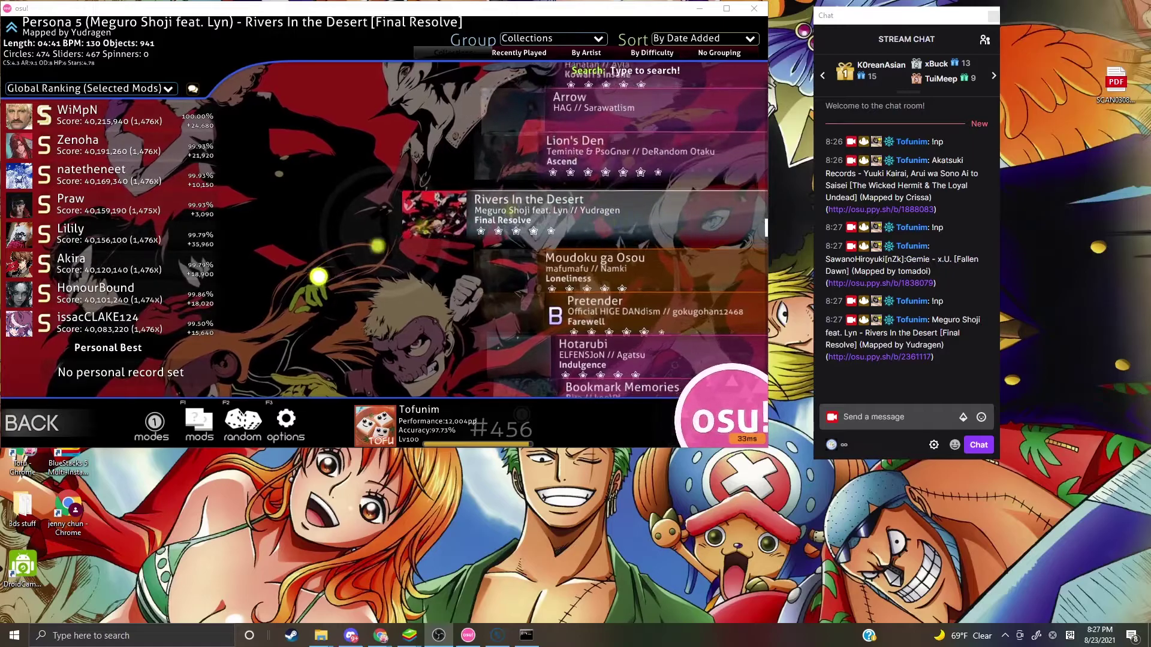
- Randomly pick Tiferet [Insane] and start playing it with Hidden and DoubleTime mods
key(F2)
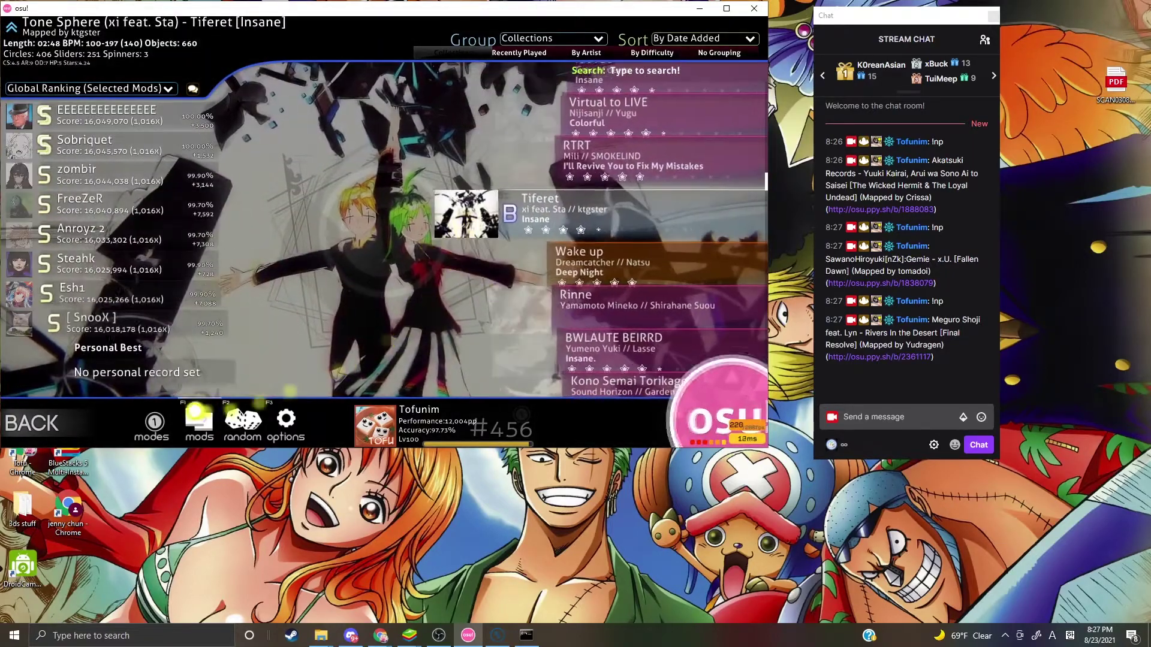
key(F1)
click(363, 207)
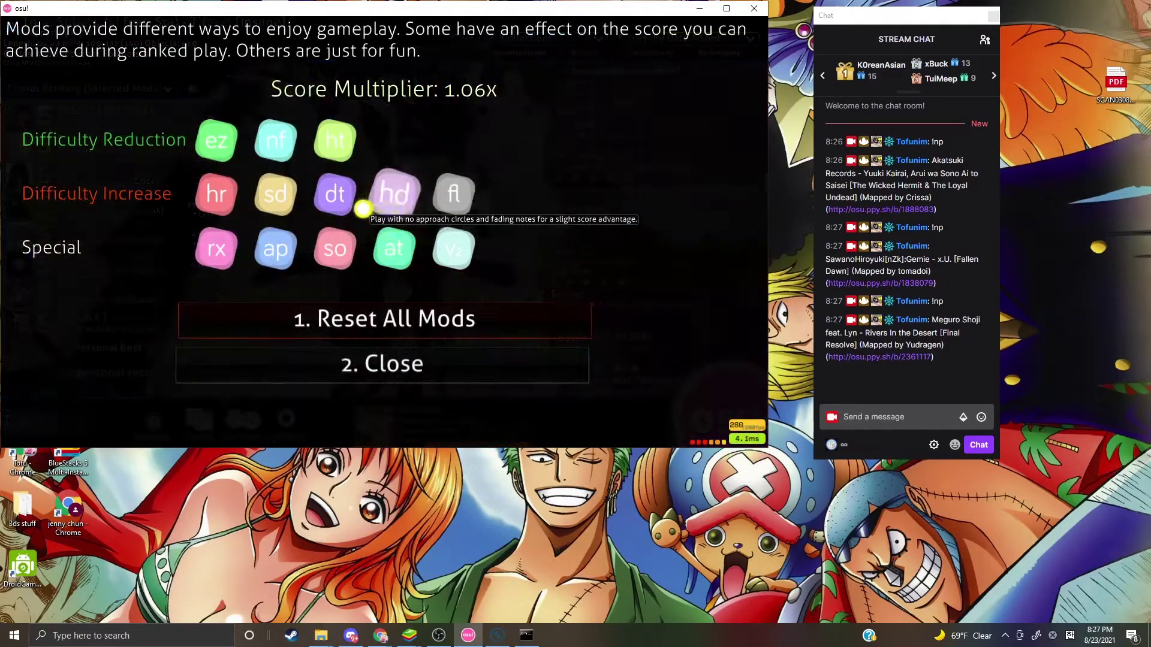
key(d)
key(Return)
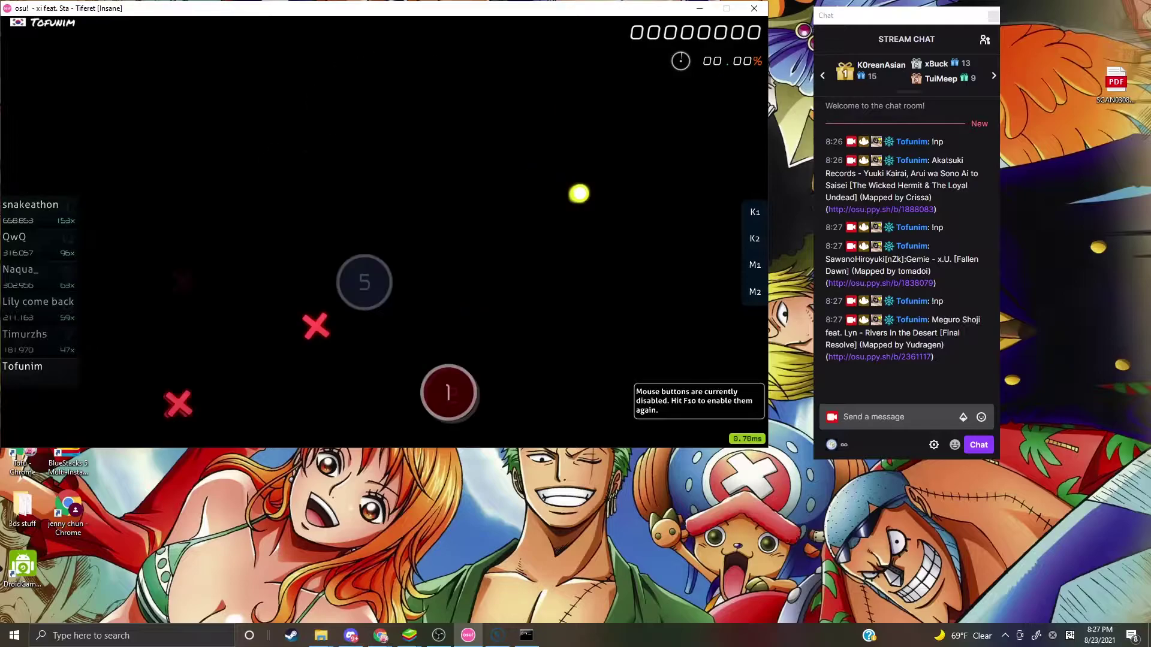
- Pause mid-play, send !np, verify the Tiferet link, then go back to song selection
key(Escape)
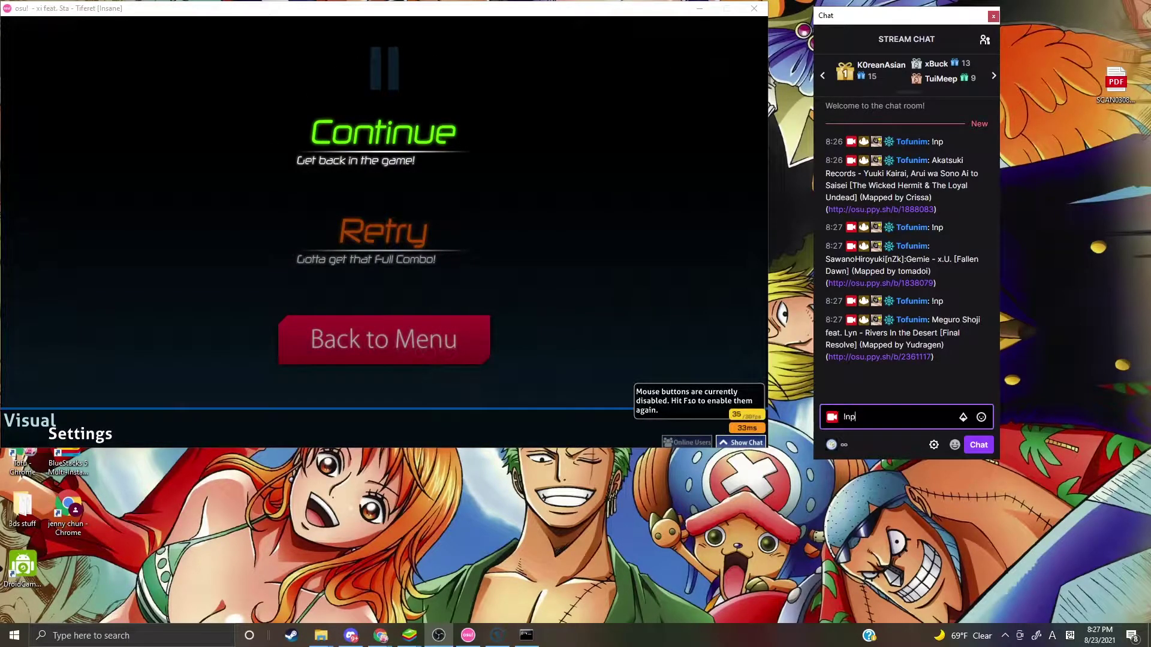
key(Return)
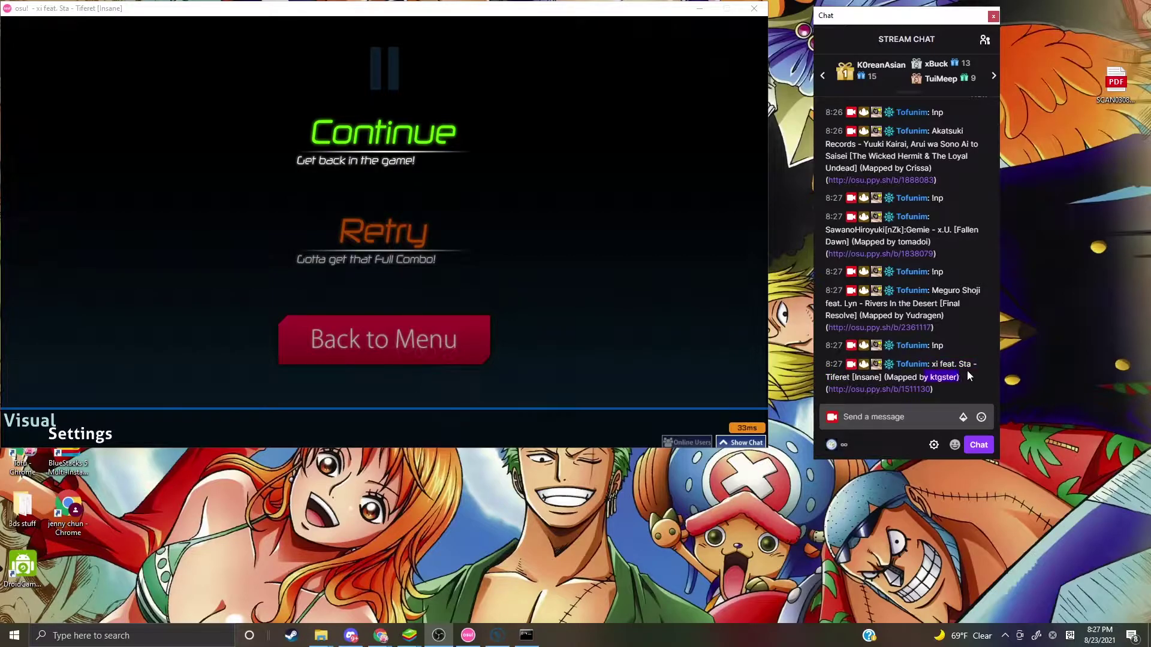
click(928, 389)
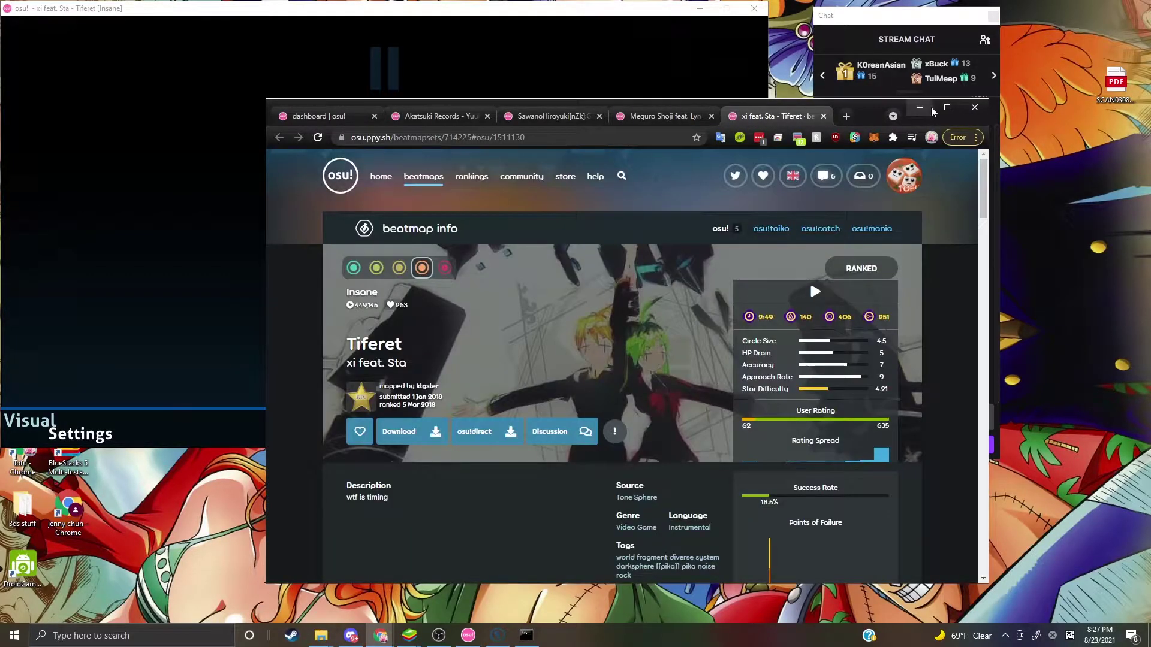
key(super+Down)
click(400, 344)
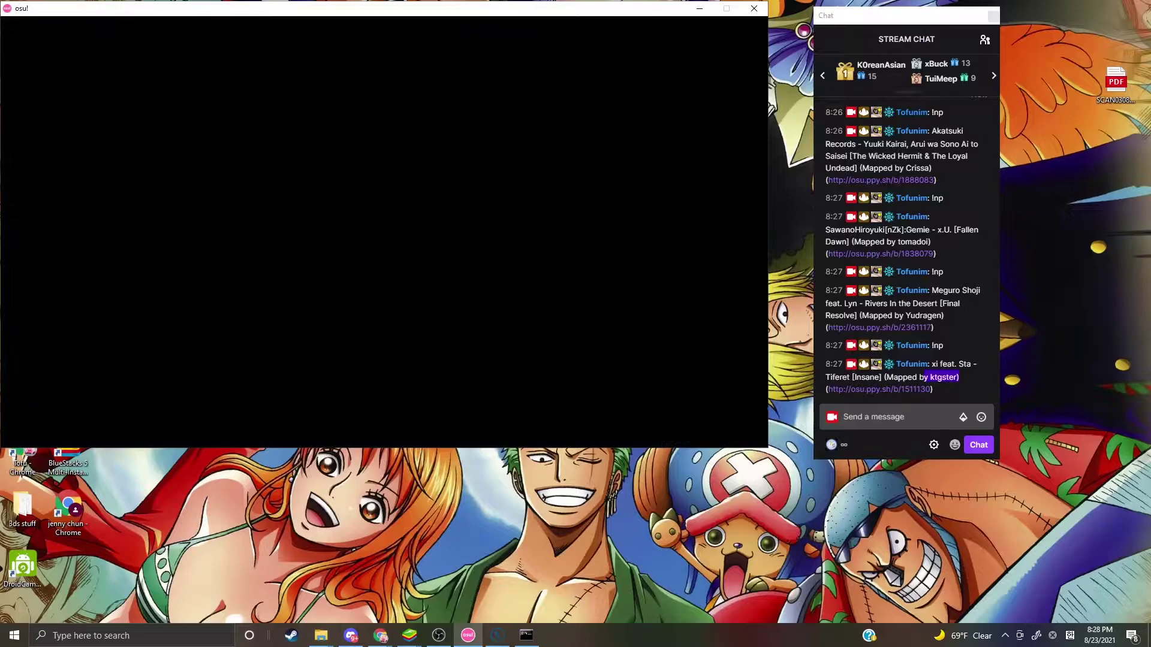